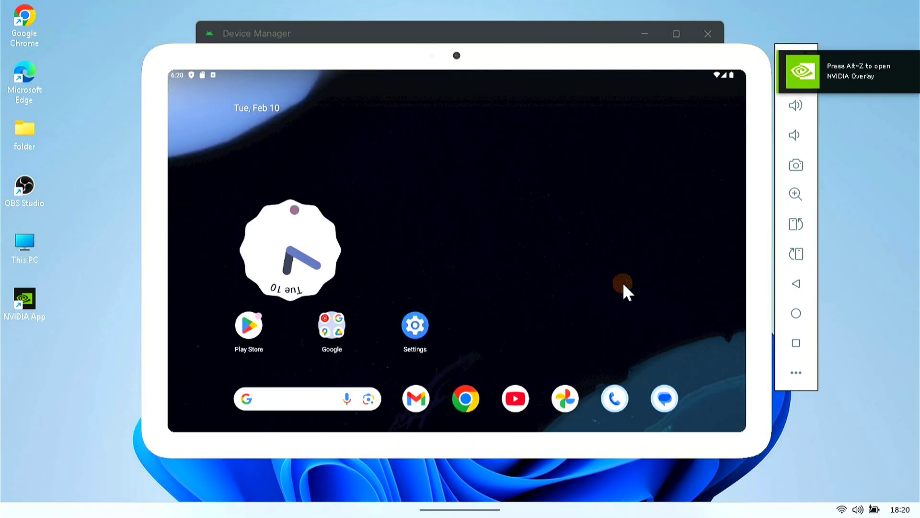
# Step: Open the Play Store on the emulated tablet and opt in to deal and update notifications
pyautogui.moveTo(511, 240); pyautogui.dragTo(476, 168)
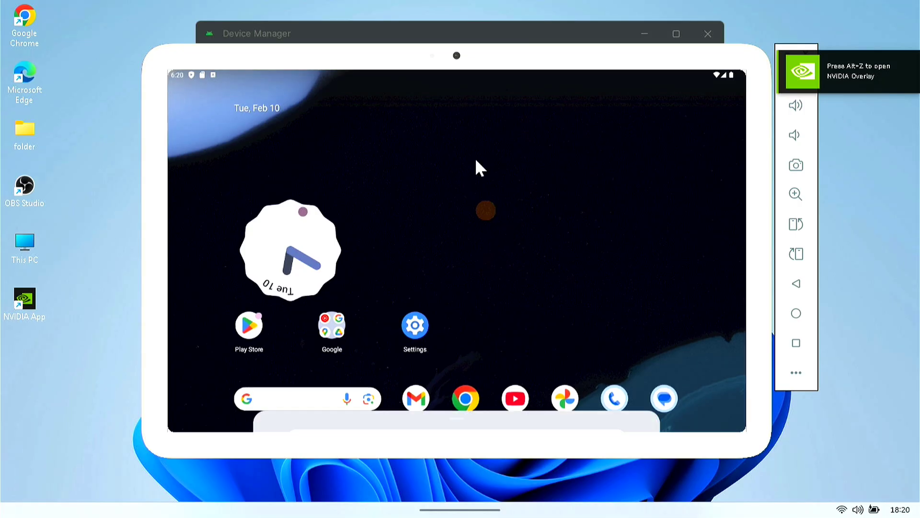
pyautogui.moveTo(677, 156); pyautogui.dragTo(690, 286)
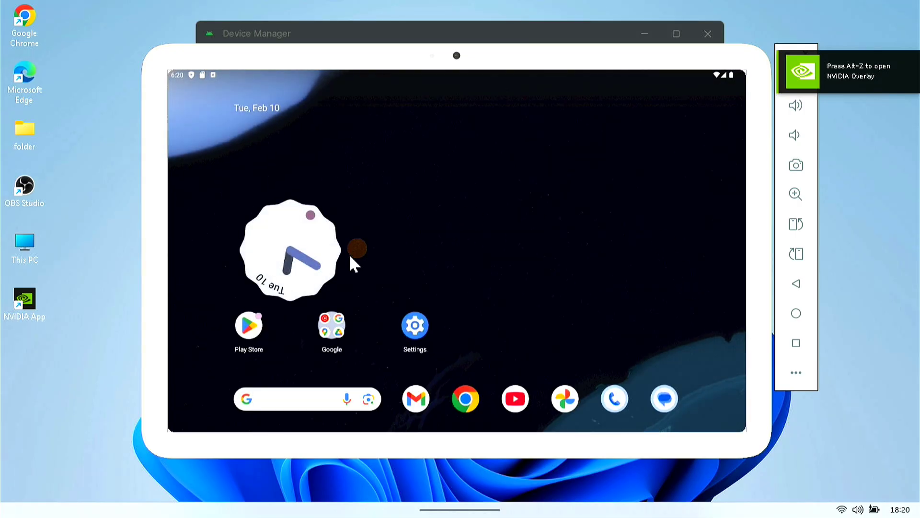
pyautogui.click(266, 288)
pyautogui.click(249, 334)
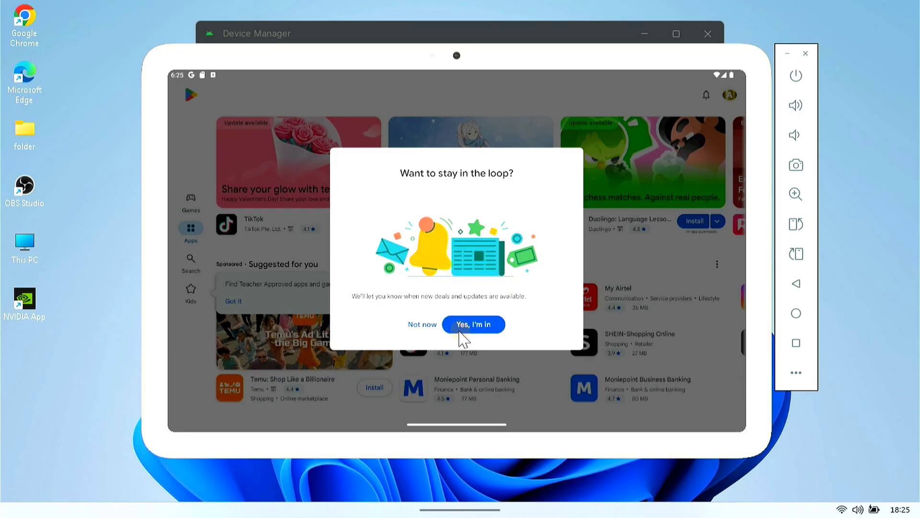
pyautogui.click(471, 328)
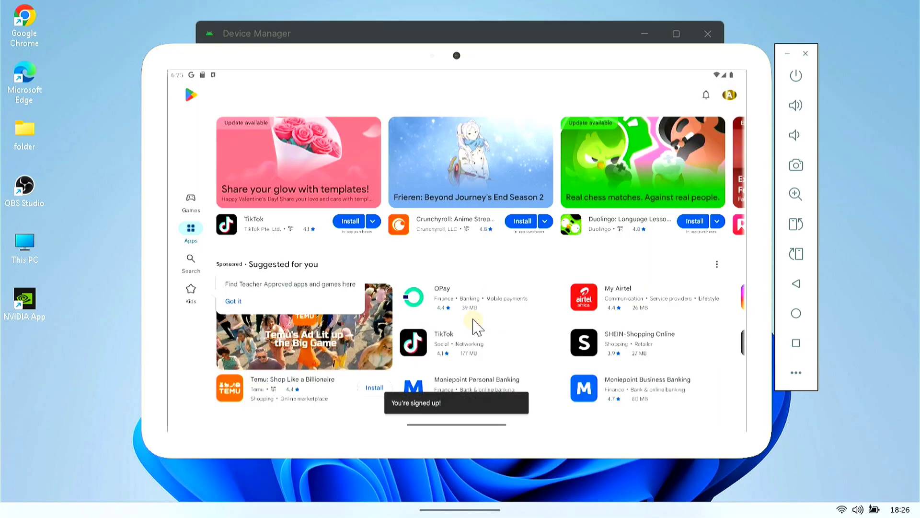
# Step: Browse the Play Store's app recommendations and open the Jungle Marble Blast page
pyautogui.scroll(-5, 482, 301)
pyautogui.scroll(-5, 482, 301)
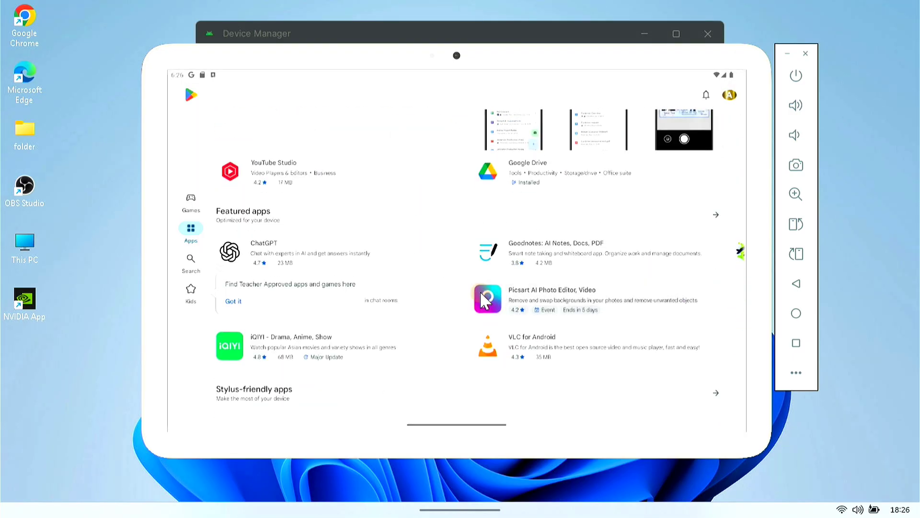
pyautogui.scroll(-7, 481, 293)
pyautogui.scroll(7, 480, 293)
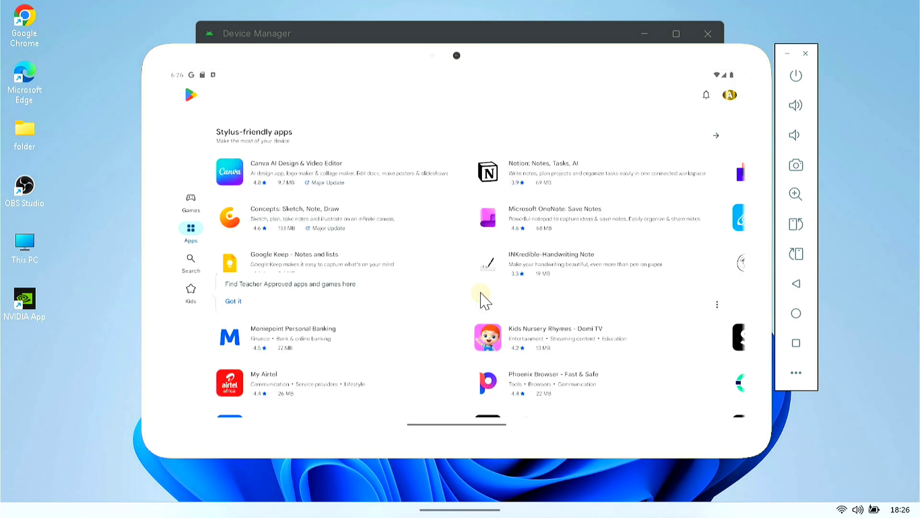
pyautogui.scroll(8, 481, 295)
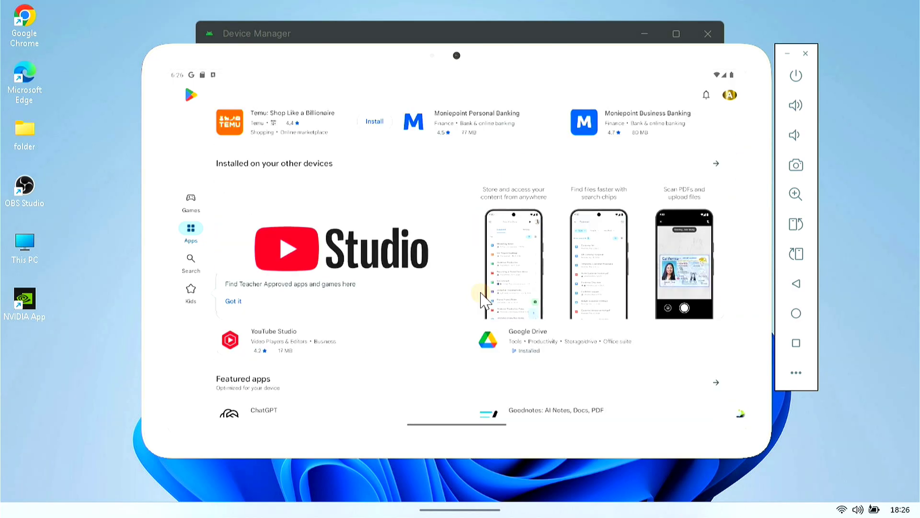
pyautogui.click(310, 326)
pyautogui.click(206, 278)
pyautogui.click(478, 133)
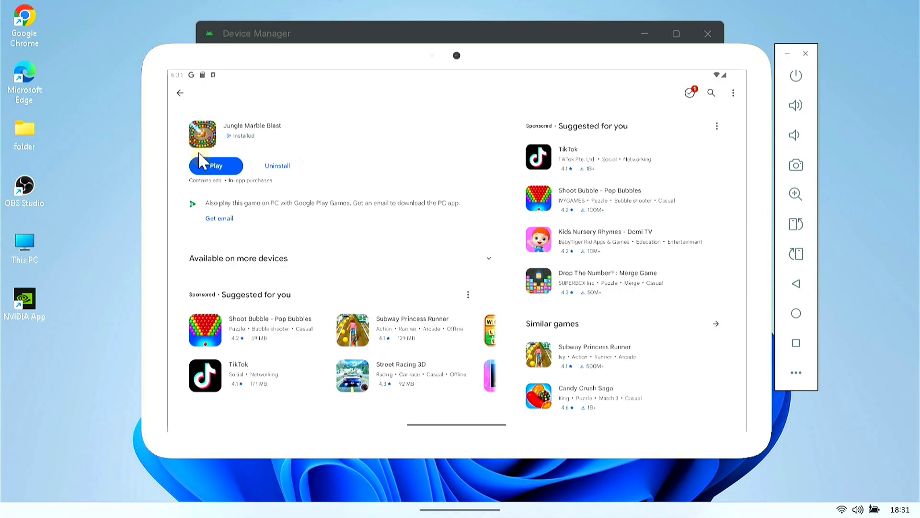
# Step: Return to the tablet's home screen, launch Jungle Marble Blast and shoot marbles in level 1
pyautogui.click(797, 317)
pyautogui.moveTo(740, 326); pyautogui.dragTo(609, 305)
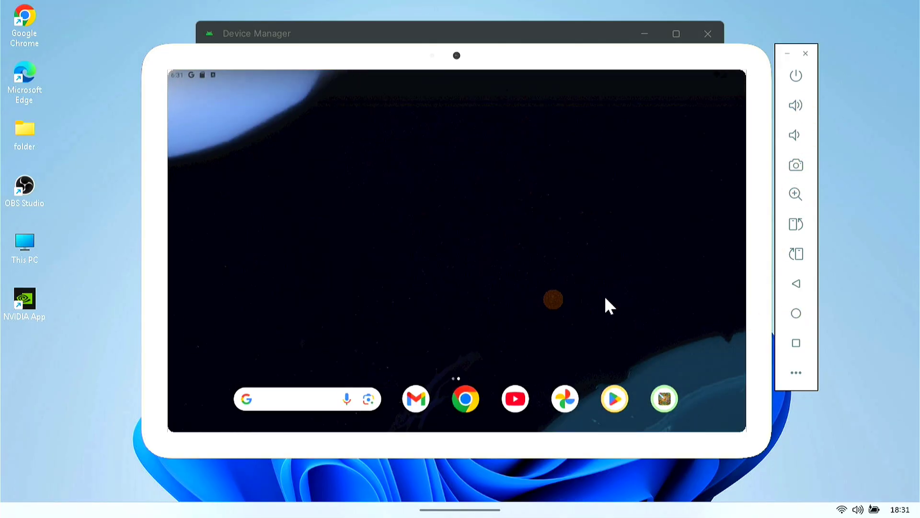
pyautogui.click(454, 275)
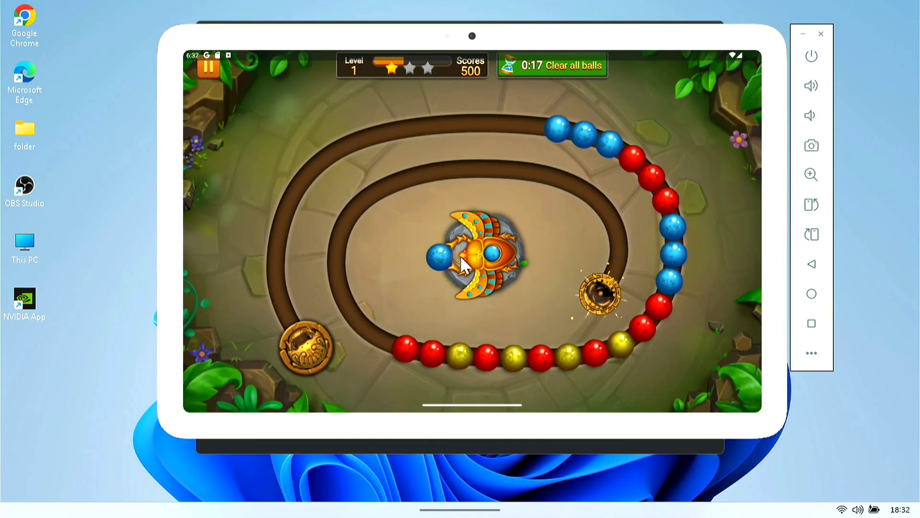
pyautogui.click(459, 256)
pyautogui.click(479, 407)
pyautogui.click(479, 407)
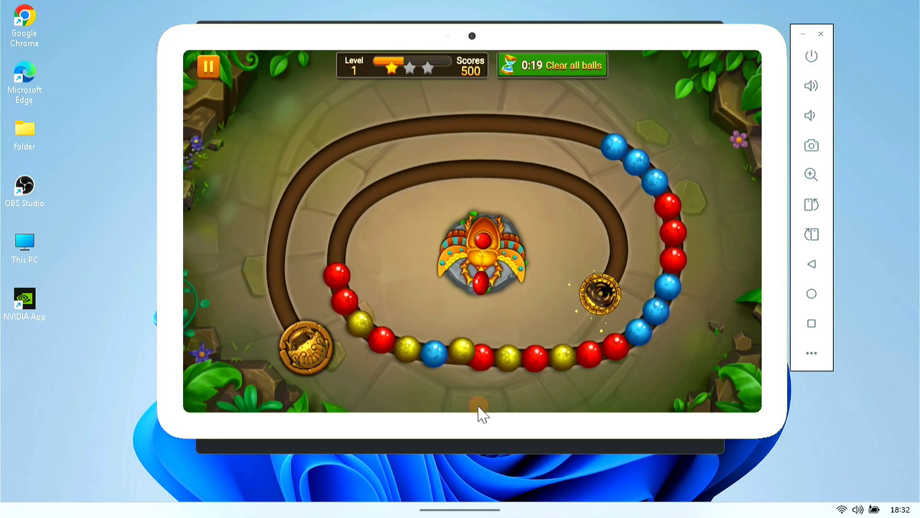
# Step: Leave the game and play the Firstpost video about China's microwave weapon full screen in YouTube
pyautogui.moveTo(464, 406); pyautogui.dragTo(461, 280)
pyautogui.moveTo(455, 405); pyautogui.dragTo(452, 218)
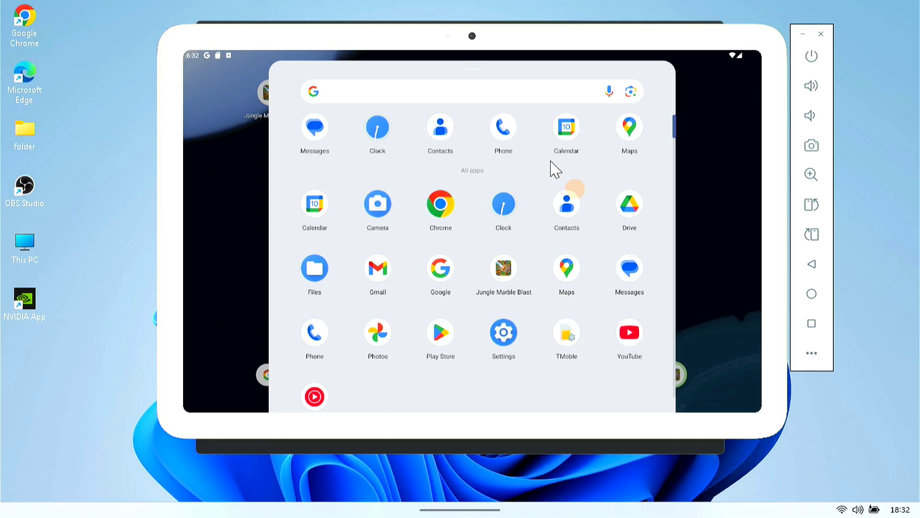
pyautogui.click(628, 336)
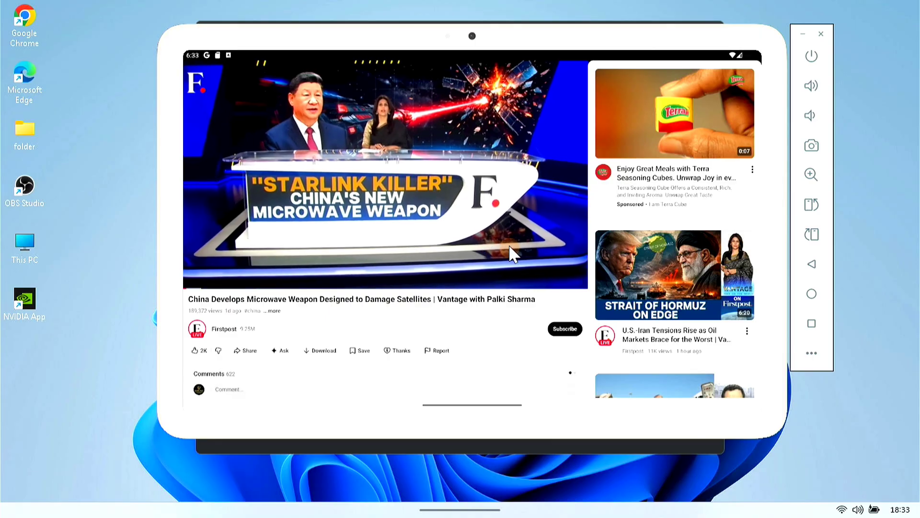
pyautogui.click(508, 241)
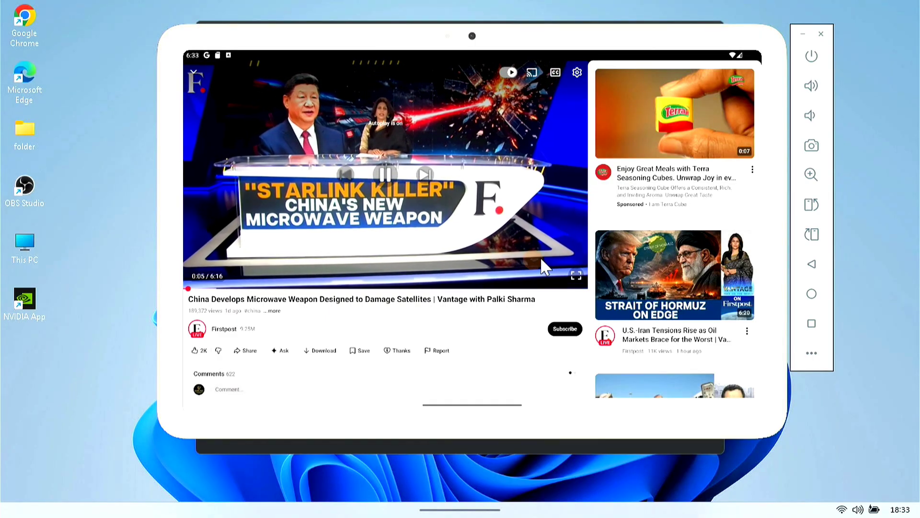
pyautogui.click(576, 276)
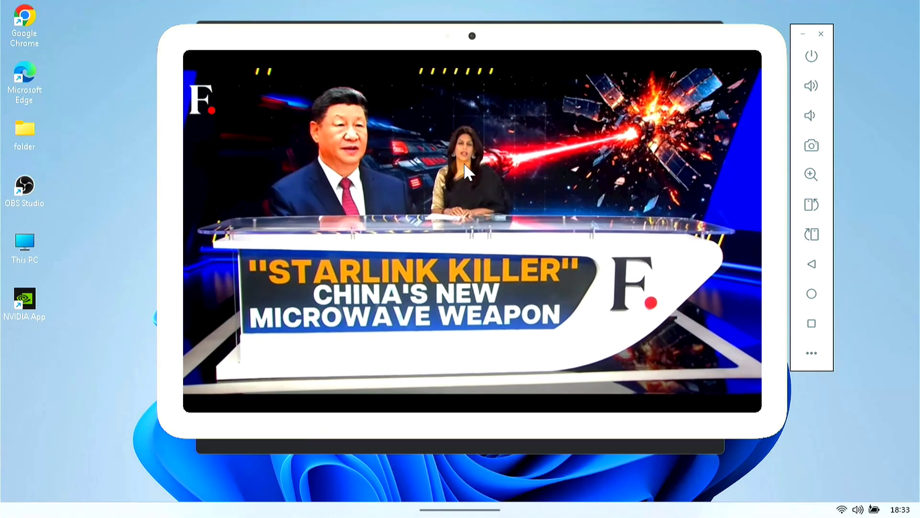
pyautogui.moveTo(487, 42); pyautogui.dragTo(469, 41)
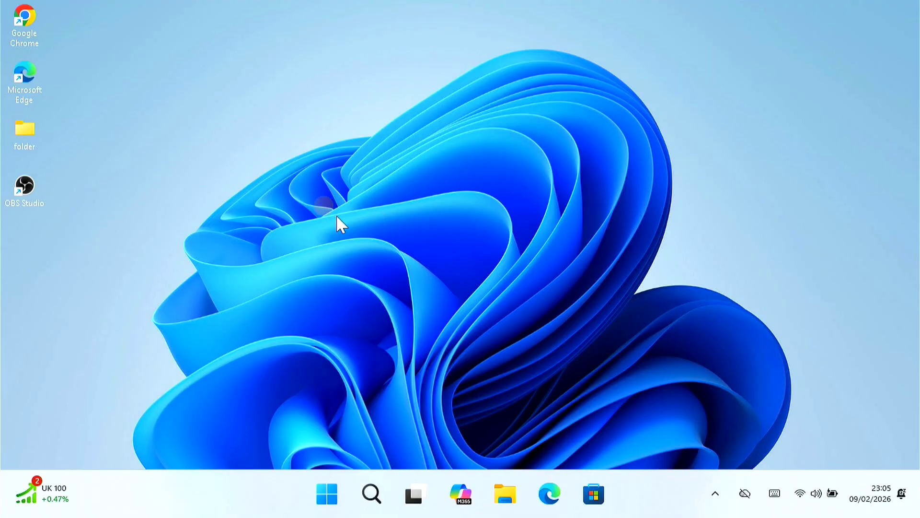
# Step: Search Windows for "windows f", open Turn Windows features on or off, and enlarge its window to show more of the list
pyautogui.click(325, 494)
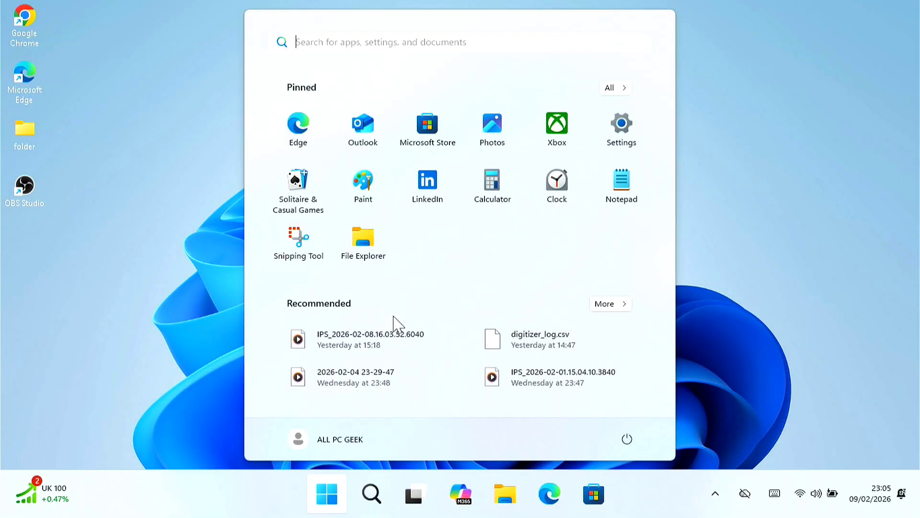
pyautogui.write('win')
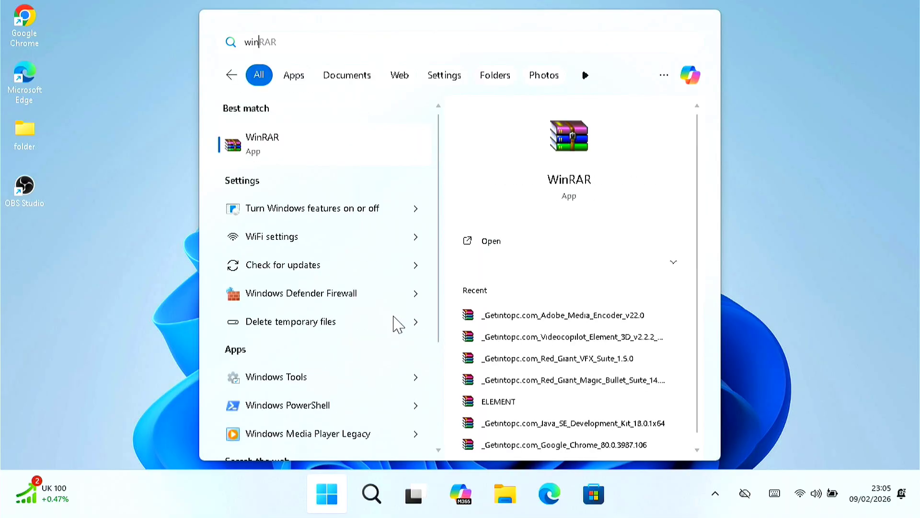
pyautogui.write('dows f')
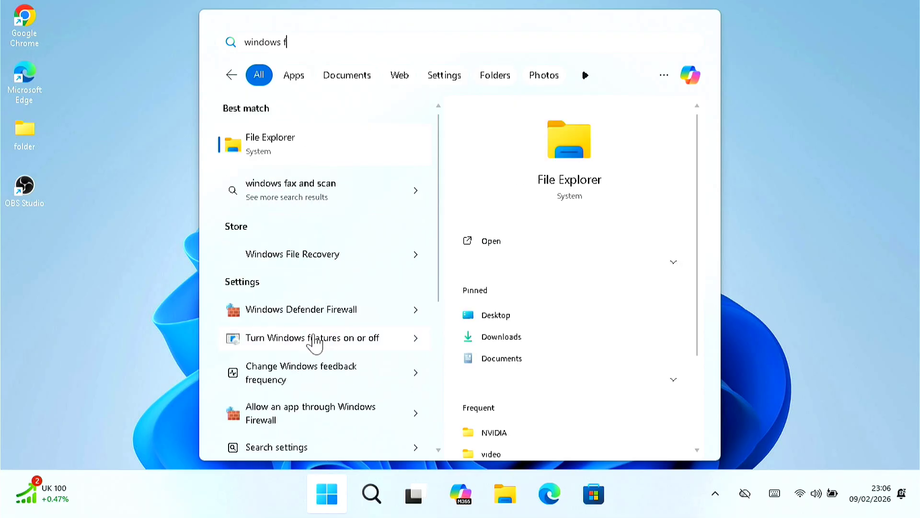
pyautogui.click(303, 339)
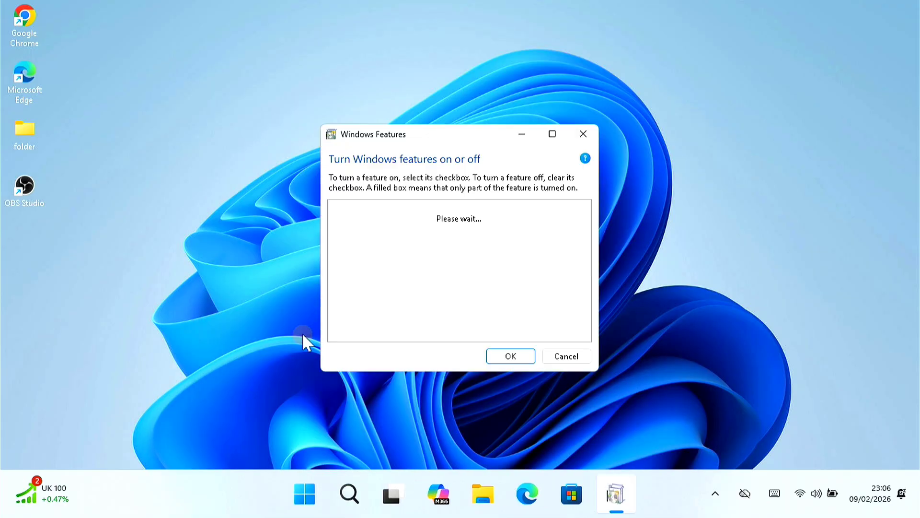
pyautogui.moveTo(458, 123); pyautogui.dragTo(431, 7)
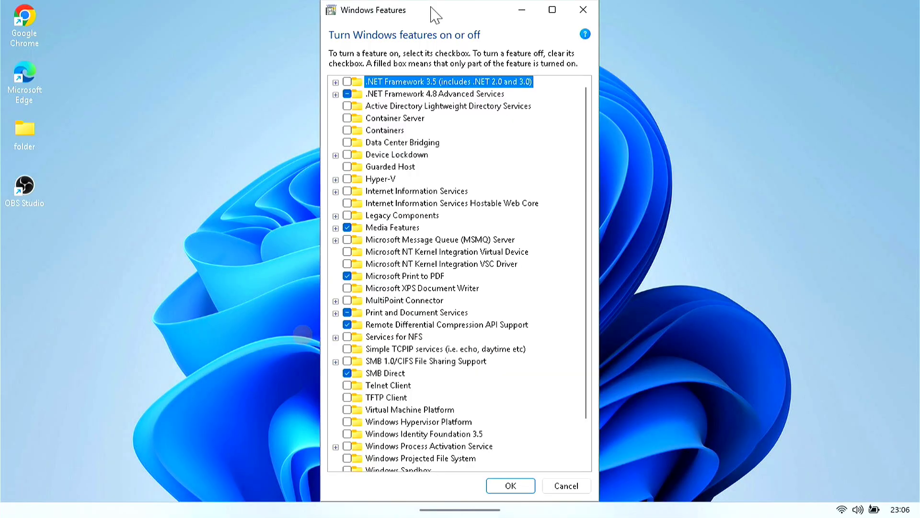
pyautogui.moveTo(599, 213); pyautogui.dragTo(717, 204)
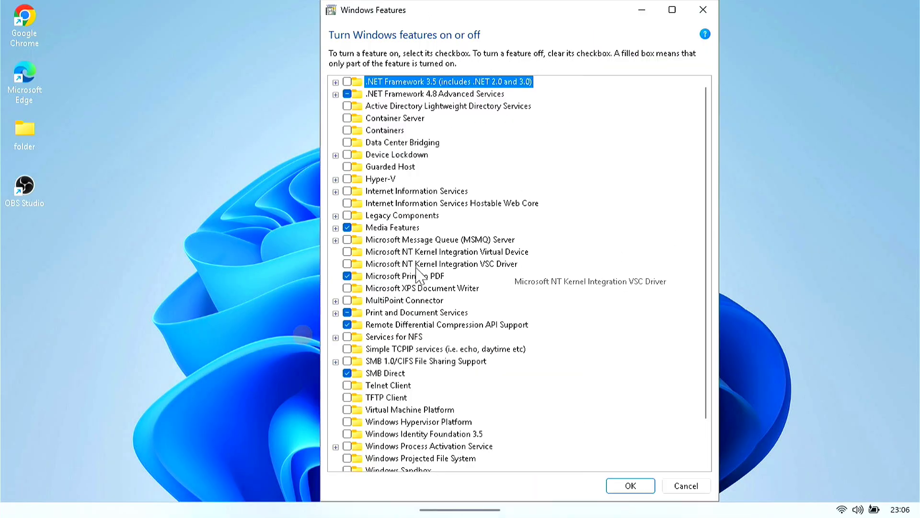
# Step: Enable the Virtual Machine Platform Windows feature and apply the change
pyautogui.scroll(-1, 410, 263)
pyautogui.scroll(-1, 409, 264)
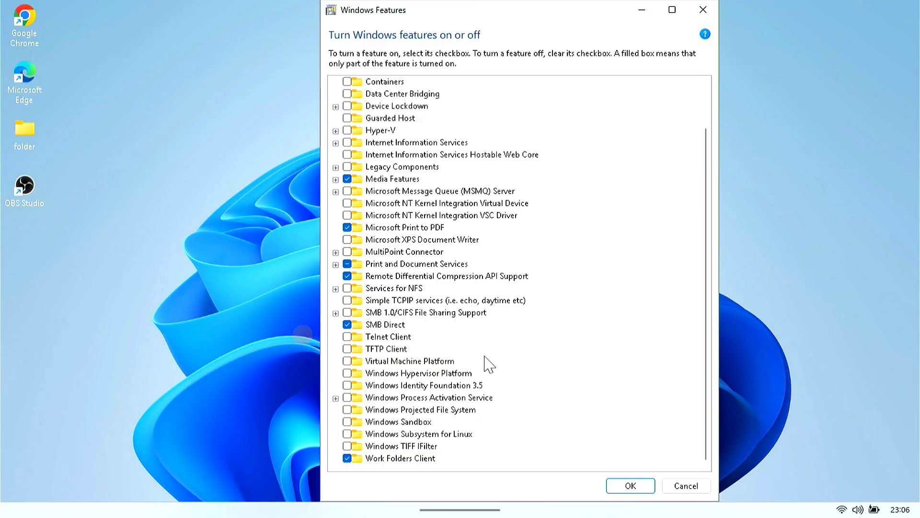
pyautogui.click(422, 362)
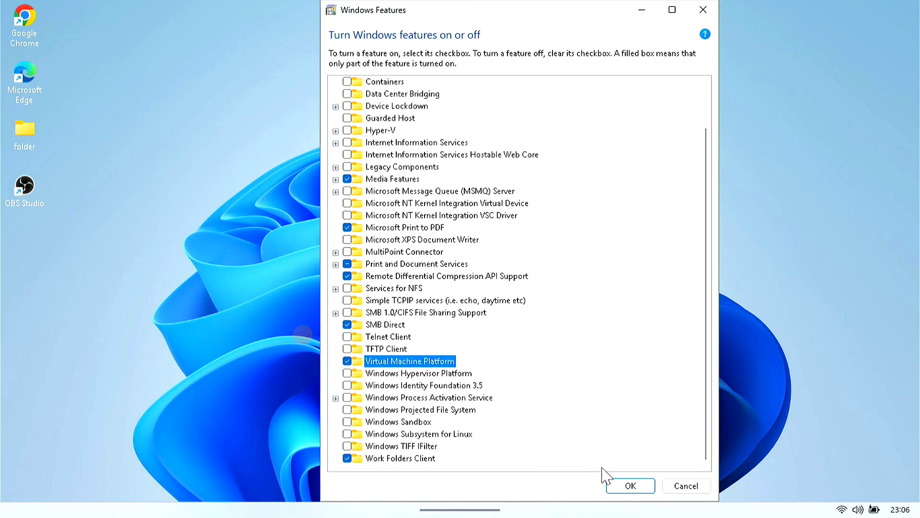
pyautogui.click(637, 488)
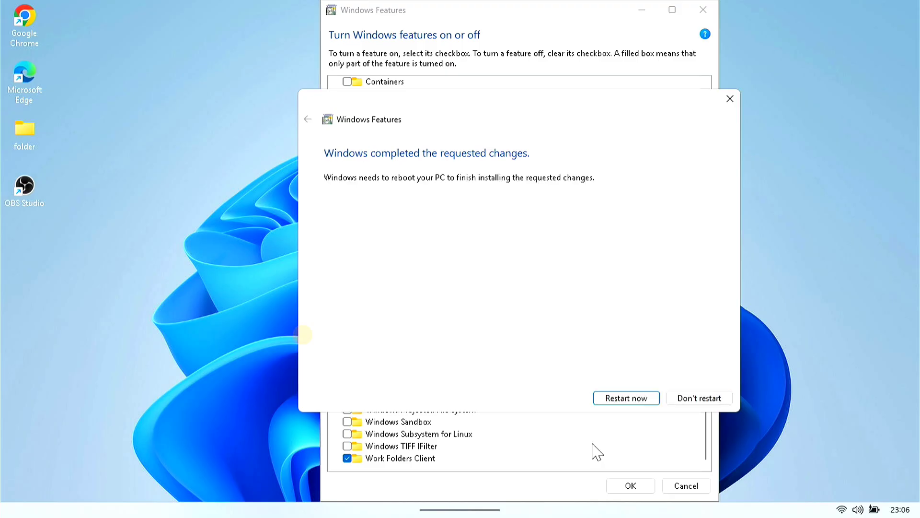
# Step: Restart the PC to finish installing the feature and sign back in with the account password
pyautogui.click(626, 400)
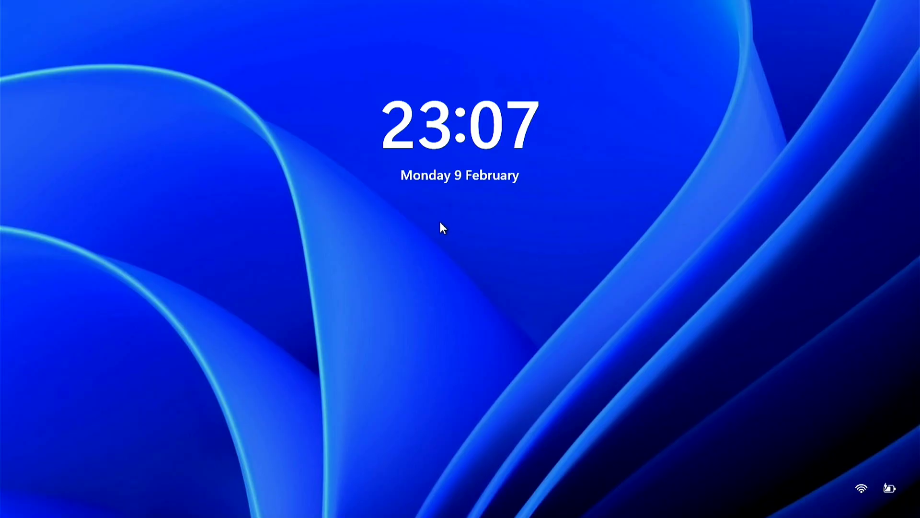
pyautogui.click(440, 223)
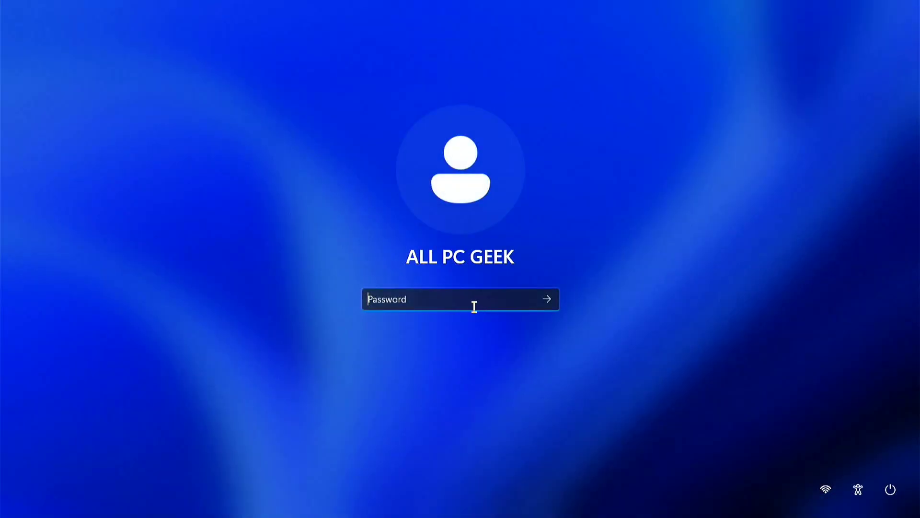
pyautogui.click(551, 304)
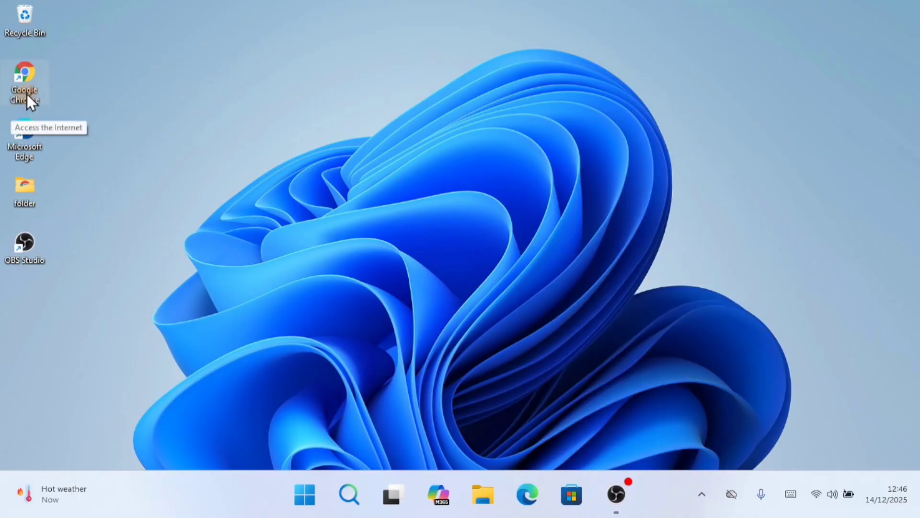
# Step: Open Google Chrome and search Google for "android studio download"
pyautogui.doubleClick(26, 93)
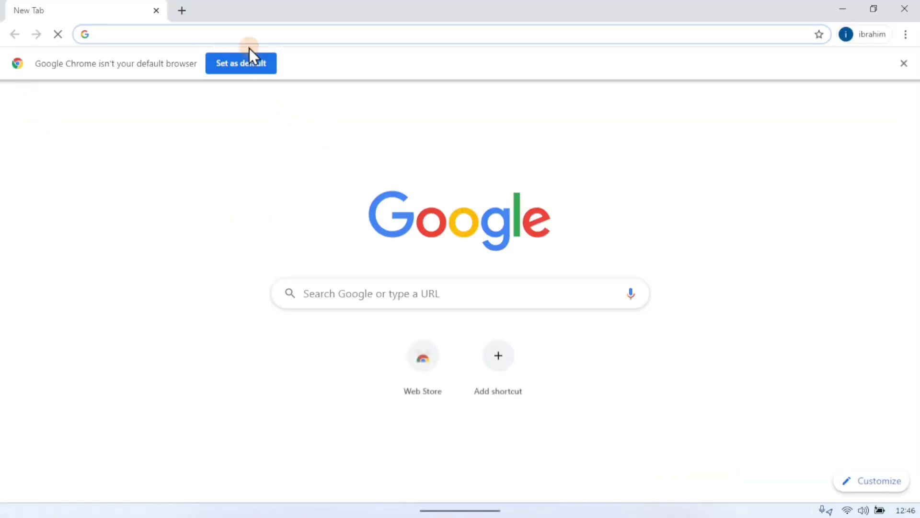
pyautogui.click(258, 32)
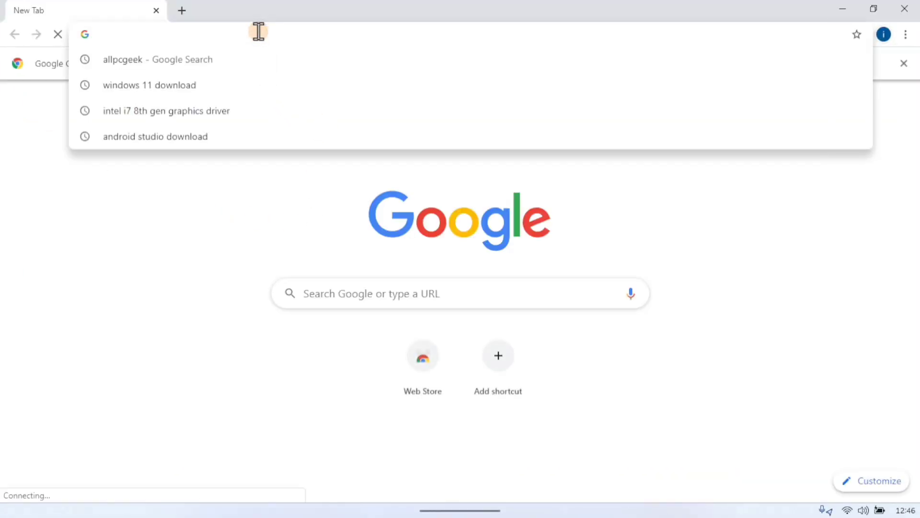
pyautogui.write('androi')
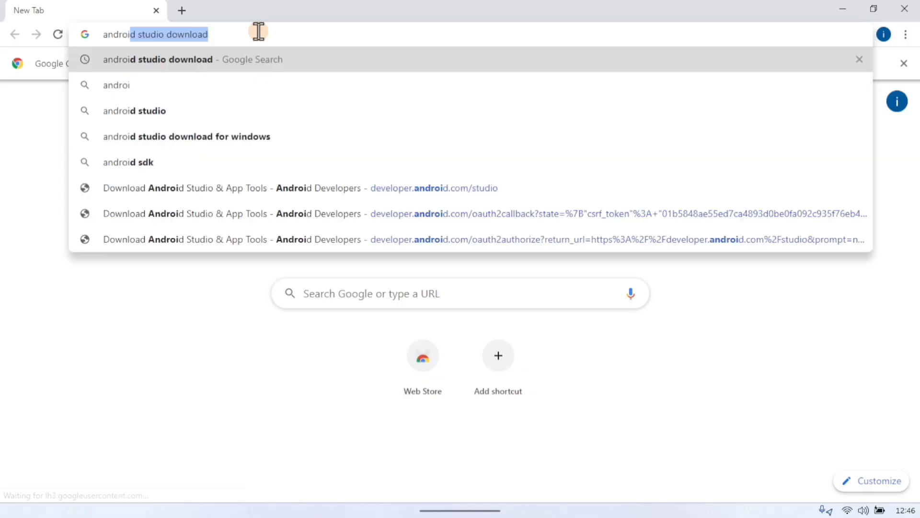
pyautogui.write('d st')
pyautogui.press('Return')
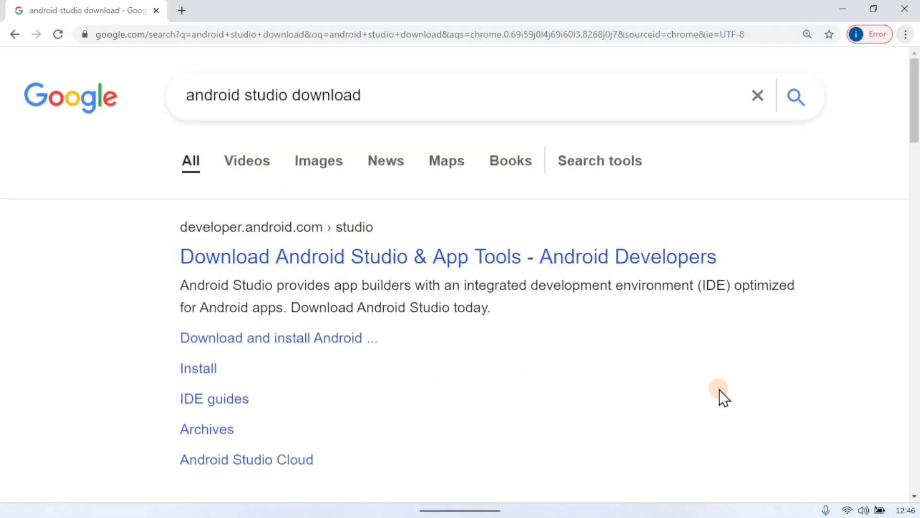
# Step: Open the Android Developers download page for Android Studio and find the Android Studio downloads table with the Windows packages
pyautogui.click(377, 264)
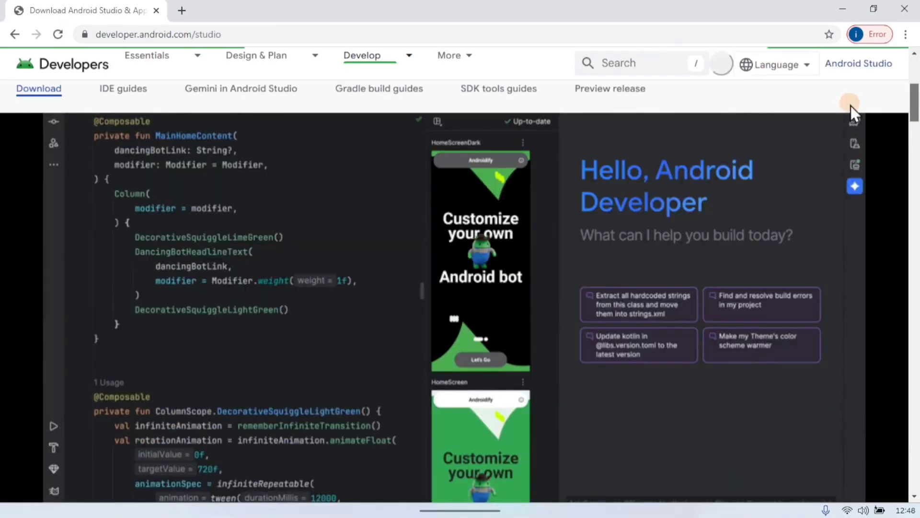
pyautogui.scroll(-6, 811, 252)
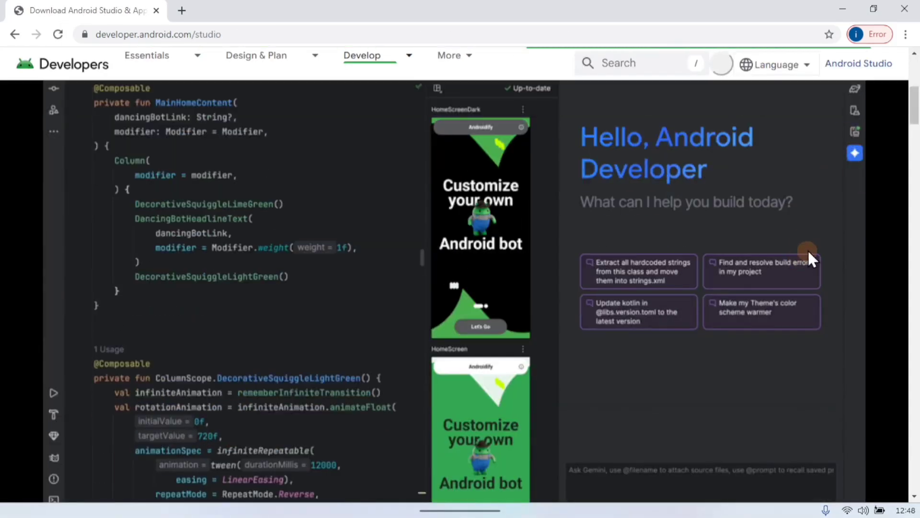
pyautogui.scroll(-18, 596, 281)
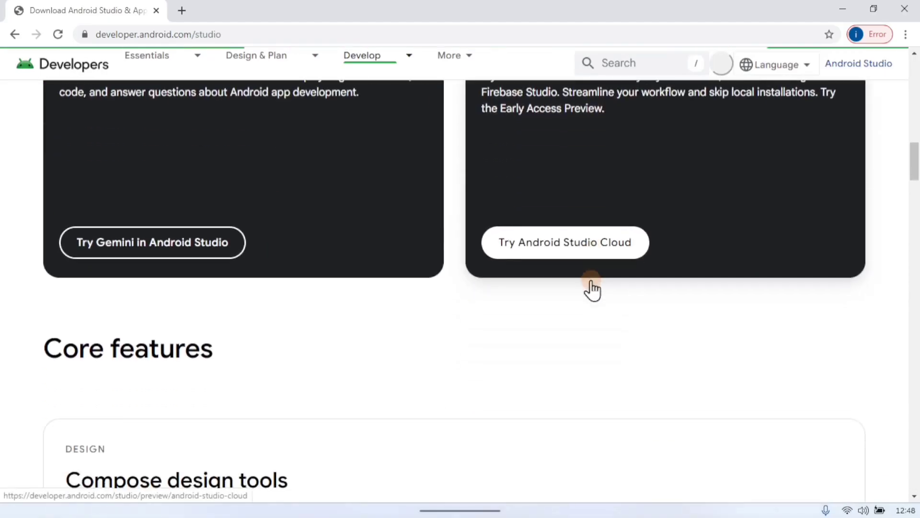
pyautogui.scroll(-18, 593, 287)
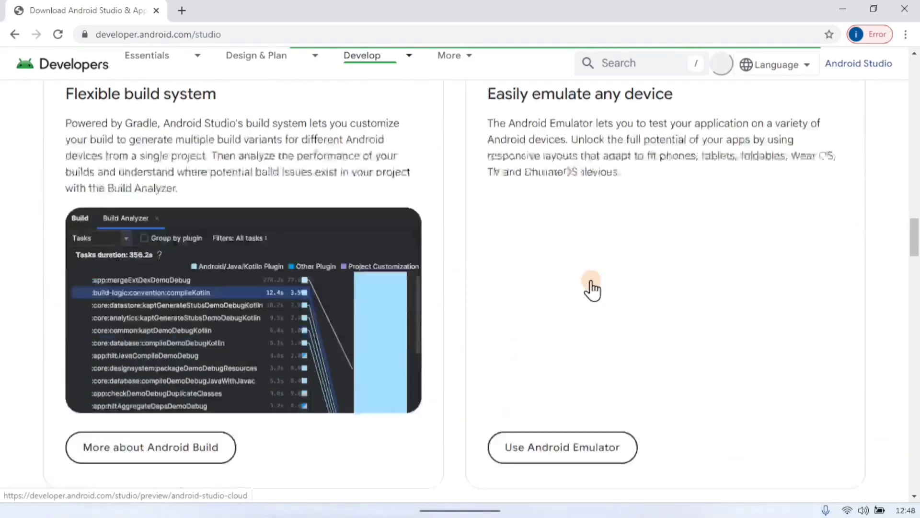
pyautogui.scroll(-18, 590, 286)
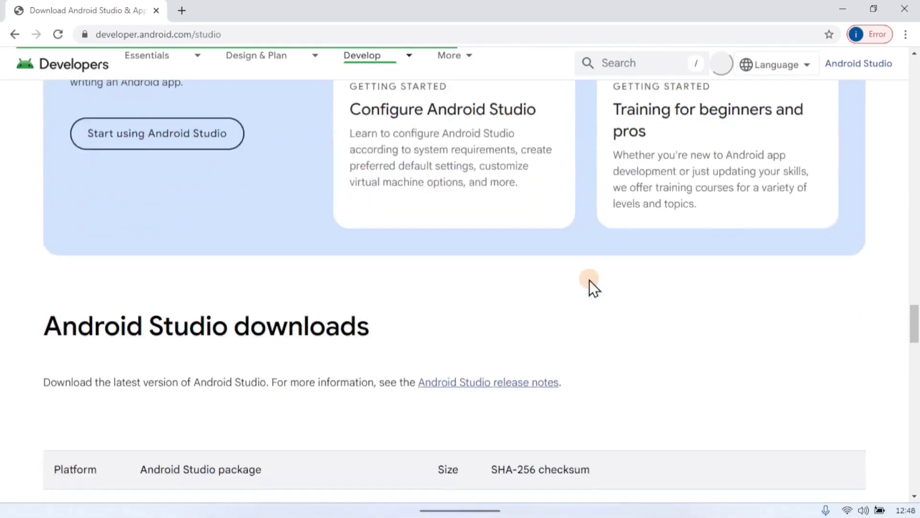
pyautogui.scroll(1, 425, 228)
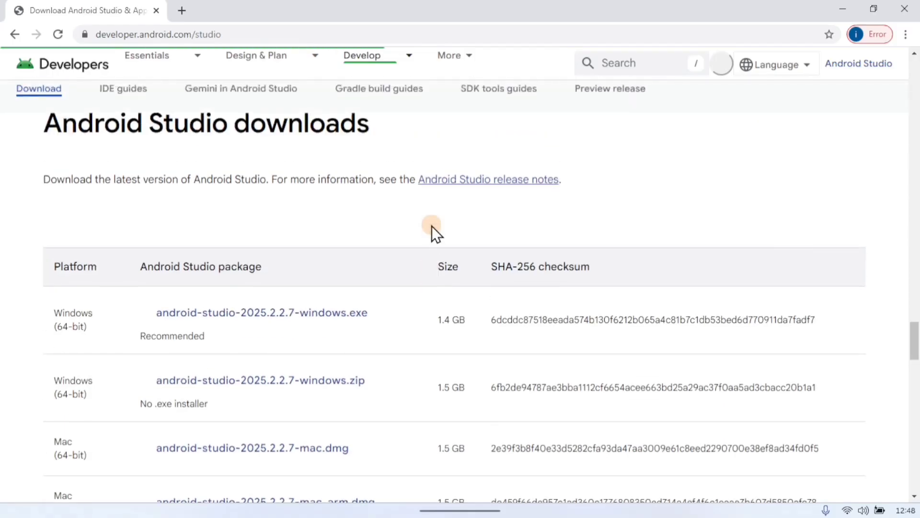
pyautogui.scroll(-1, 426, 228)
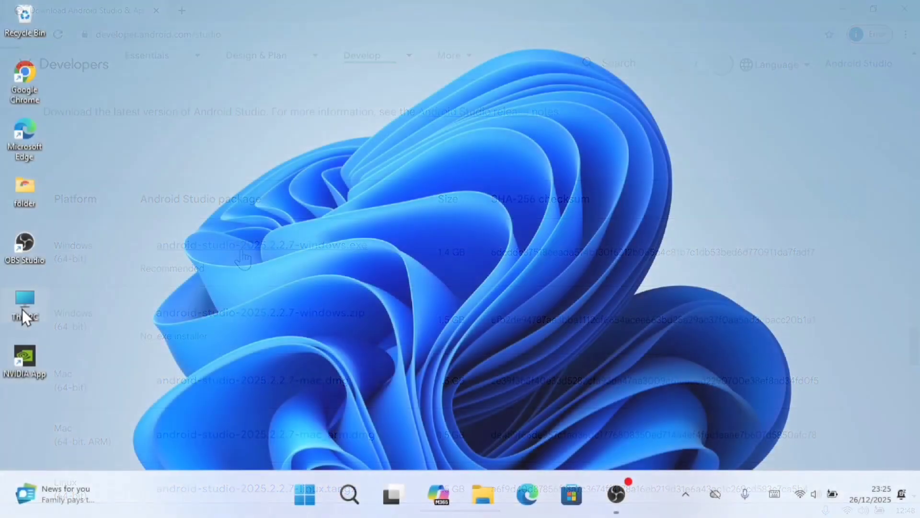
# Step: Run the android-studio-2025.2.2.7-windows installer from the Downloads folder as administrator and close the File Explorer window
pyautogui.doubleClick(22, 312)
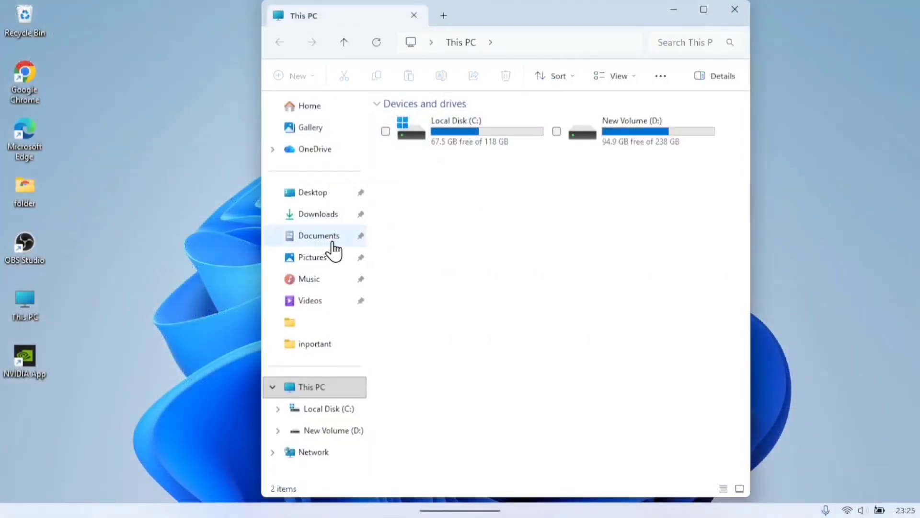
pyautogui.click(328, 216)
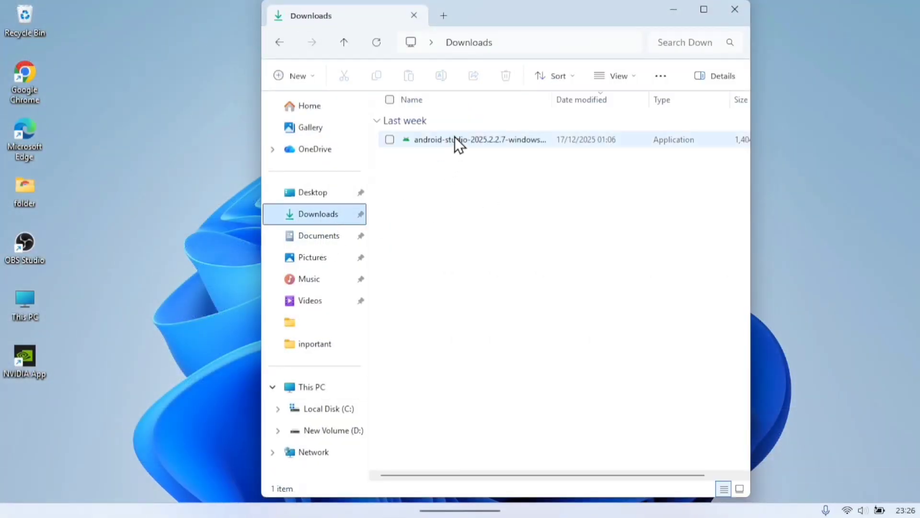
pyautogui.click(456, 139)
pyautogui.rightClick(456, 140)
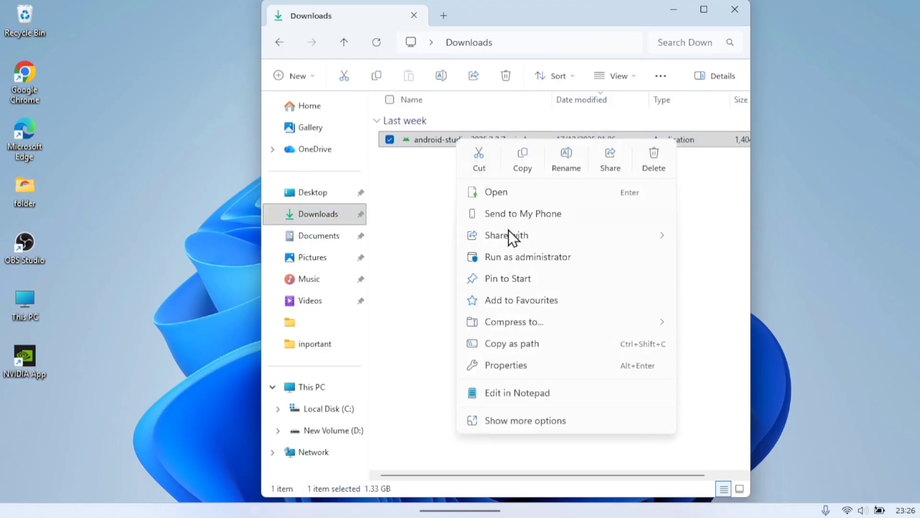
pyautogui.click(516, 261)
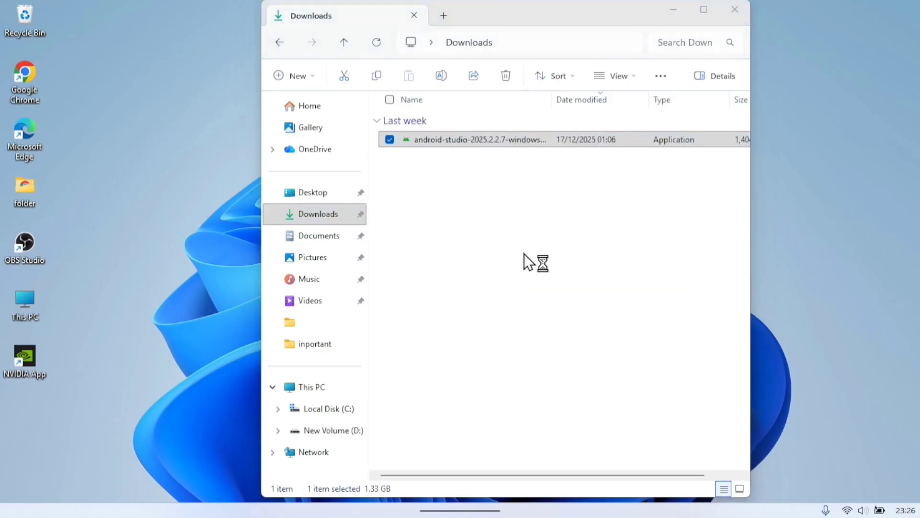
pyautogui.click(735, 9)
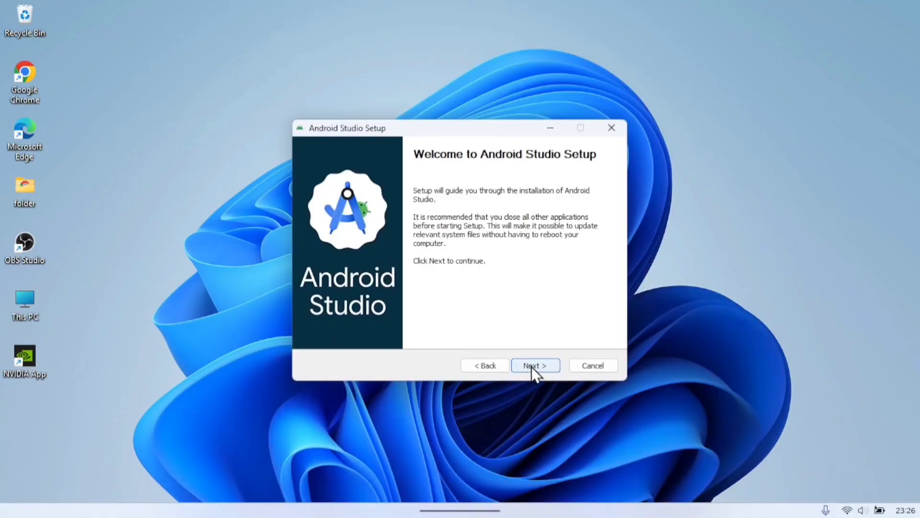
# Step: Install Android Studio without the Android Virtual Device component, in the default location, and without creating shortcuts
pyautogui.click(532, 366)
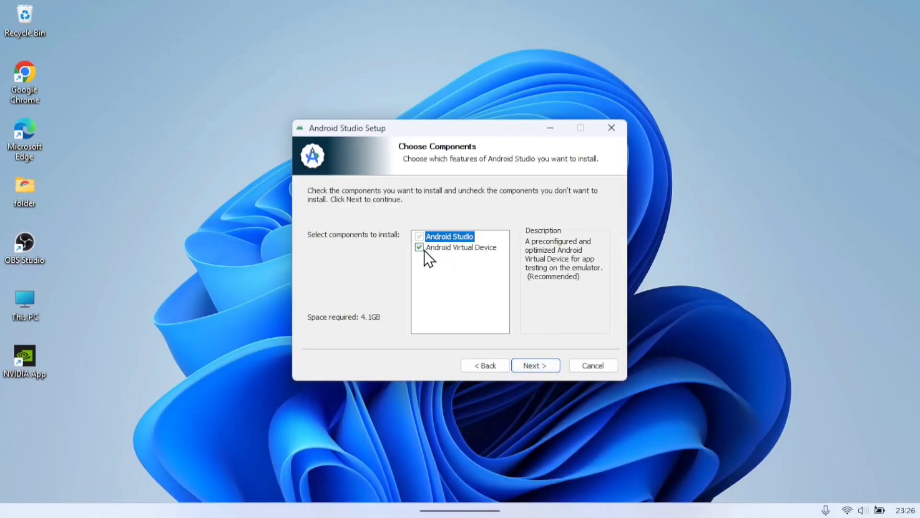
pyautogui.click(422, 248)
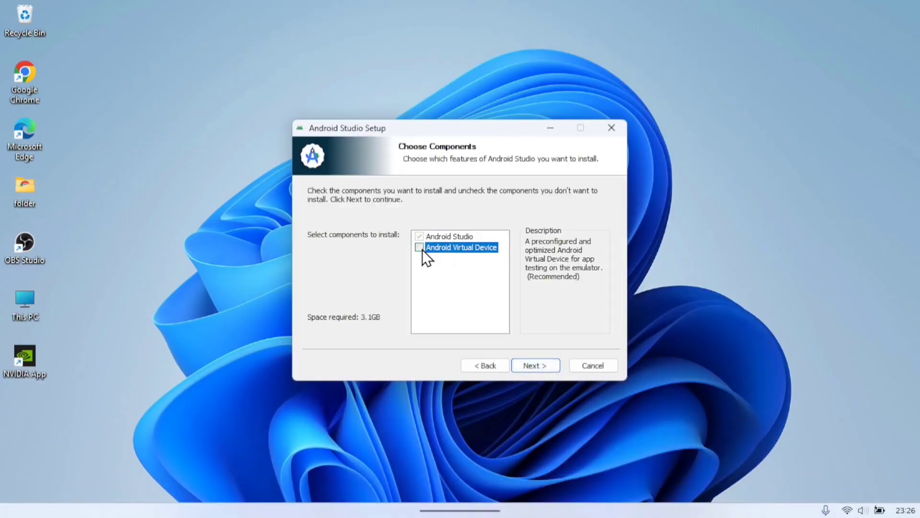
pyautogui.click(522, 368)
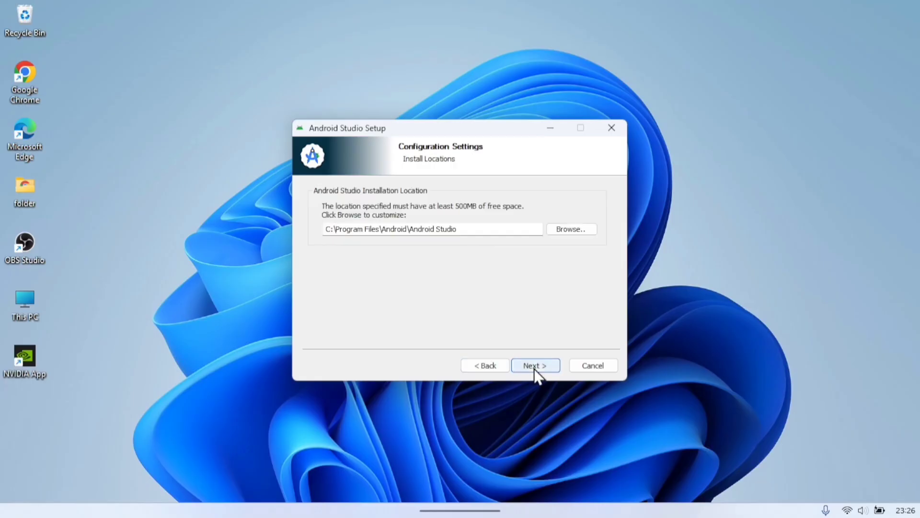
pyautogui.click(535, 367)
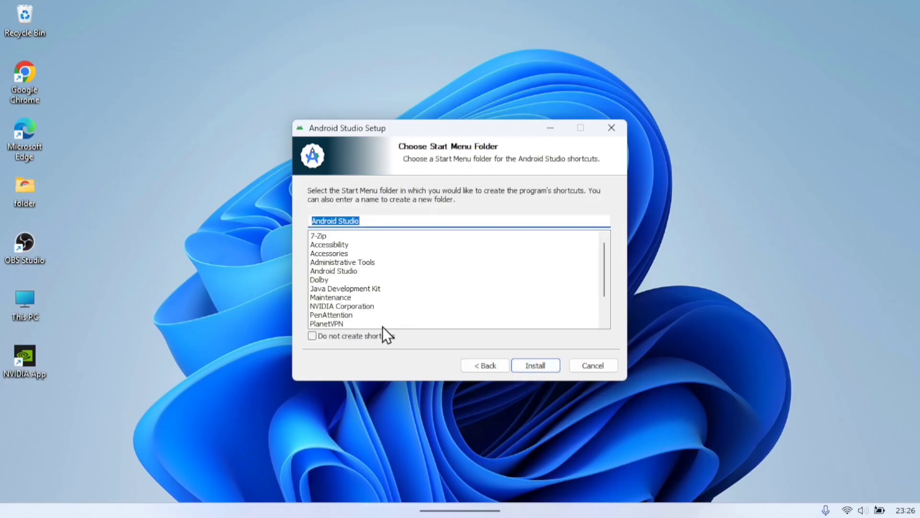
pyautogui.click(312, 336)
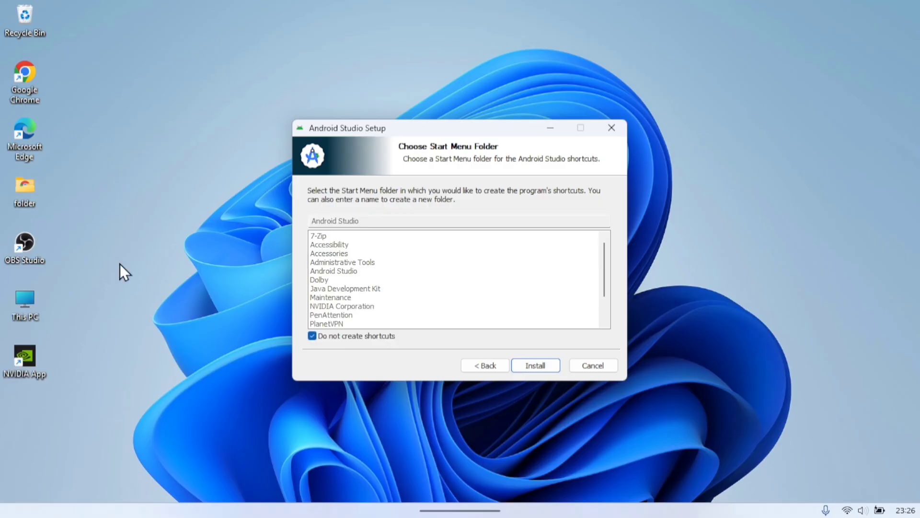
pyautogui.click(536, 364)
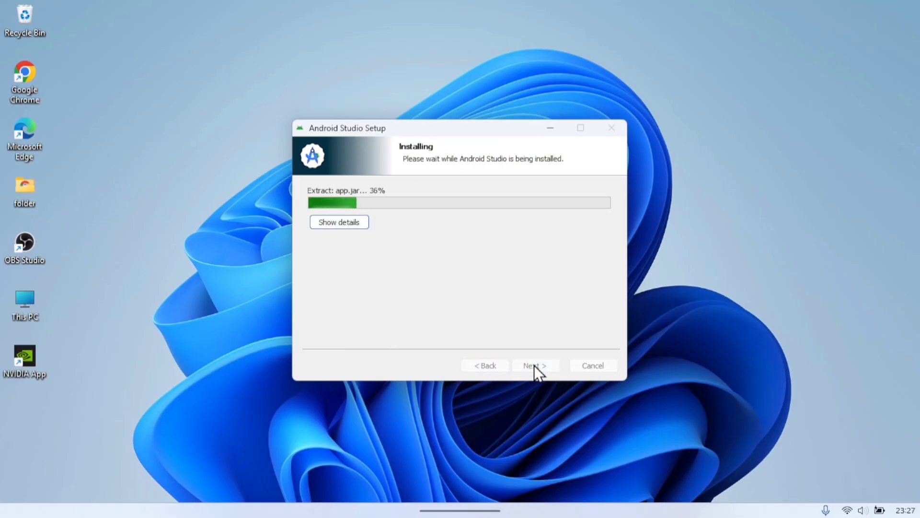
pyautogui.rightClick(720, 286)
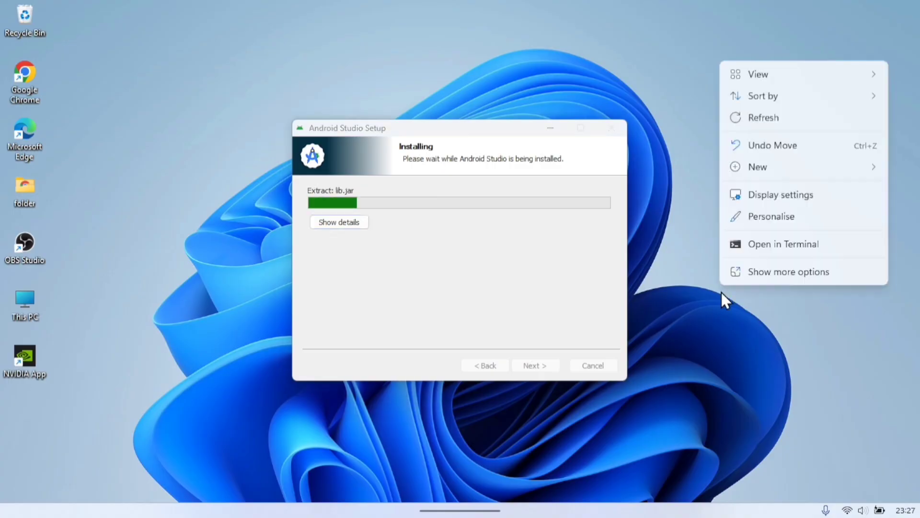
pyautogui.click(722, 136)
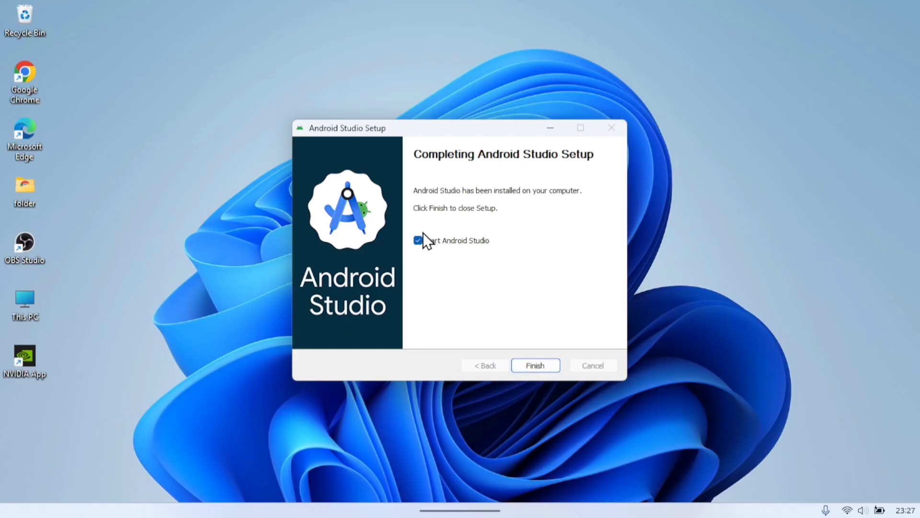
# Step: Finish the installation with Start Android Studio enabled and decline to send usage statistics
pyautogui.click(538, 367)
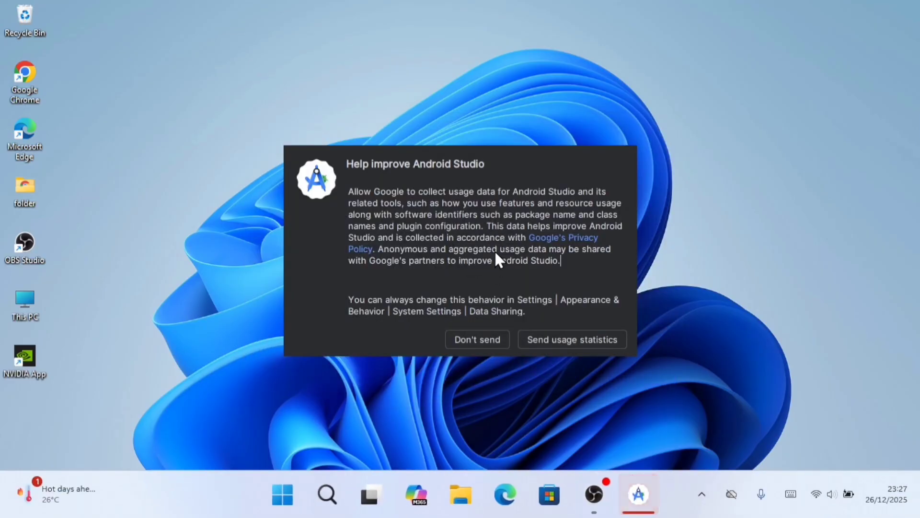
pyautogui.click(478, 339)
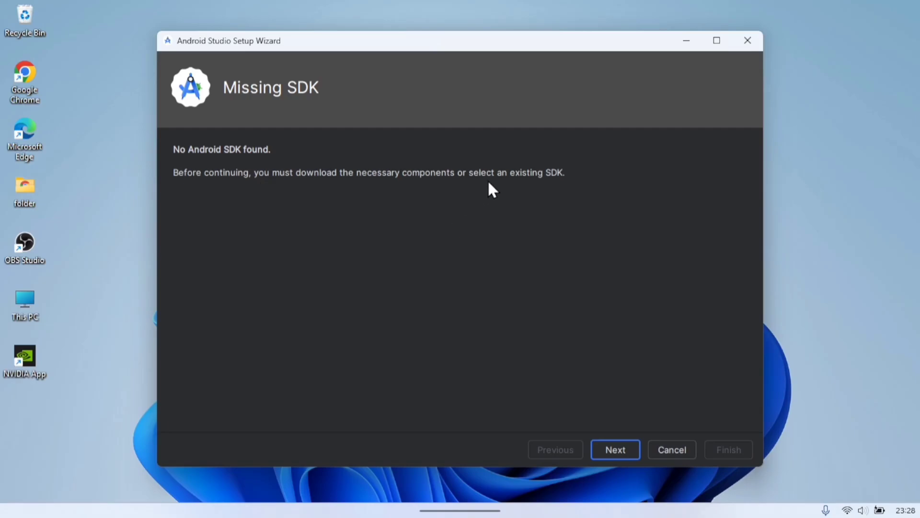
# Step: Keep the default SDK components in the setup wizard, accept the android-sdk-license, and start the component download
pyautogui.click(617, 451)
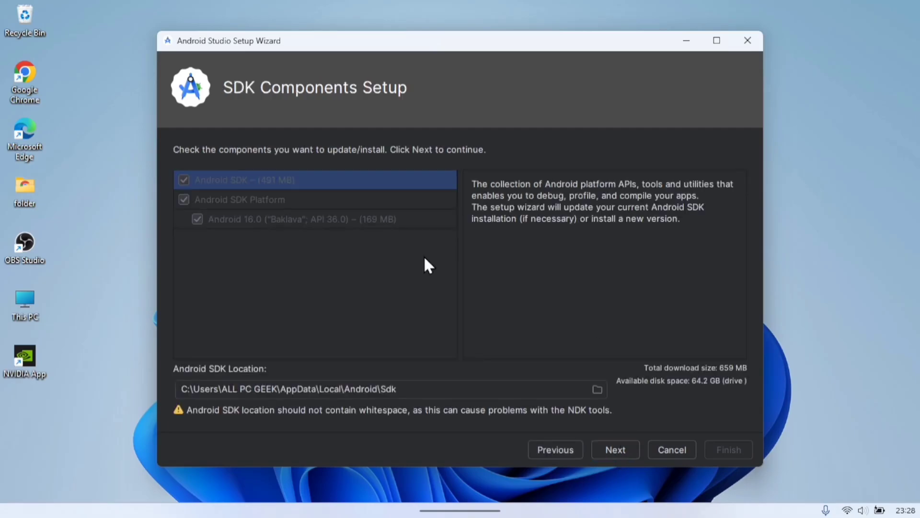
pyautogui.click(383, 220)
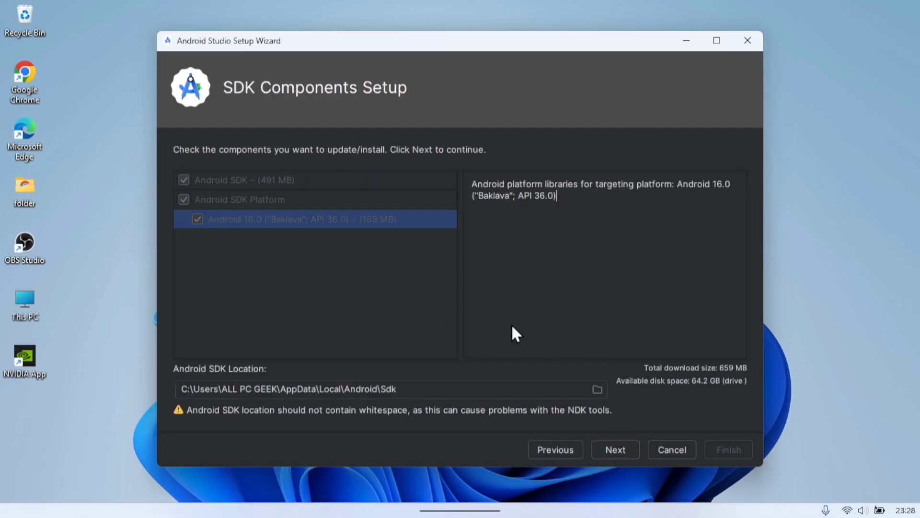
pyautogui.click(617, 450)
pyautogui.click(617, 450)
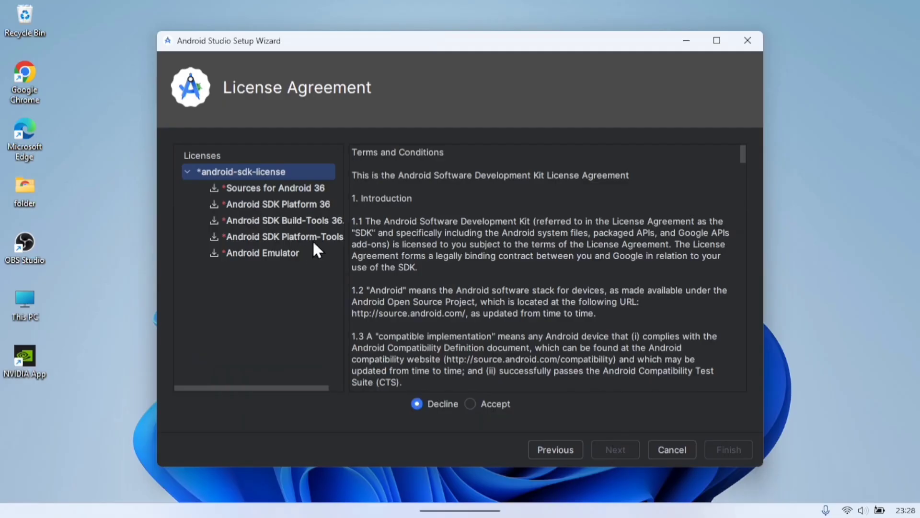
pyautogui.click(227, 189)
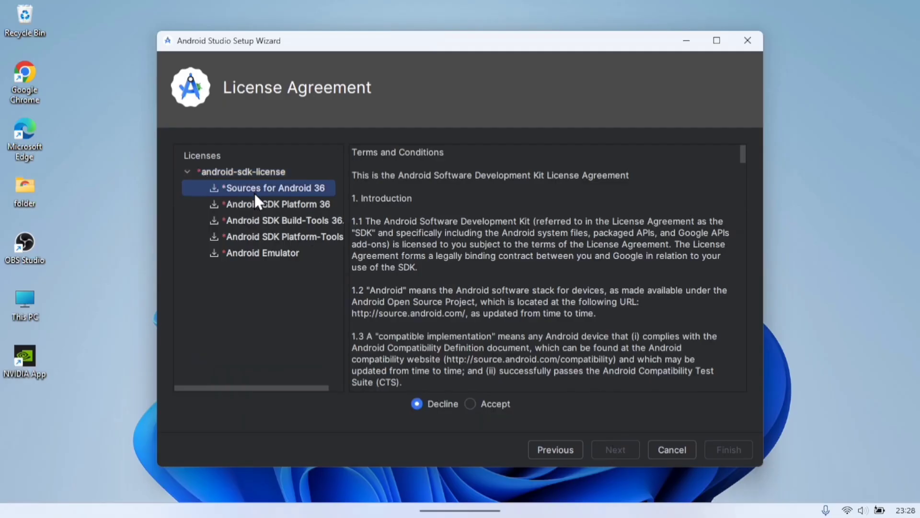
pyautogui.click(472, 405)
pyautogui.click(611, 453)
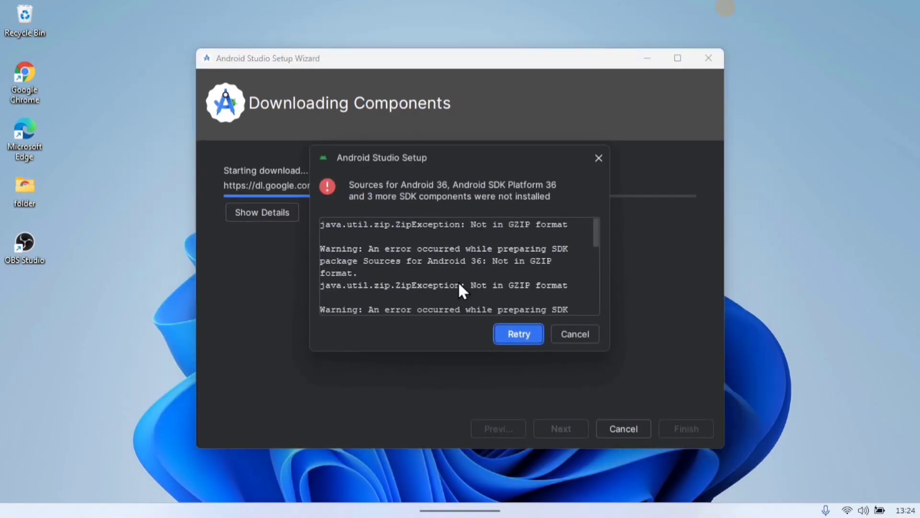
# Step: Cancel retrying the SDK component download and finish the setup wizard
pyautogui.click(557, 336)
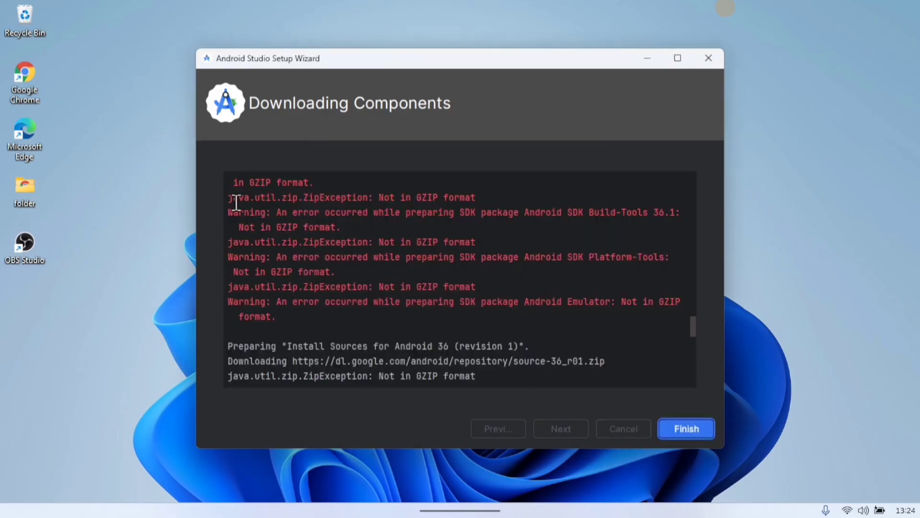
pyautogui.click(687, 430)
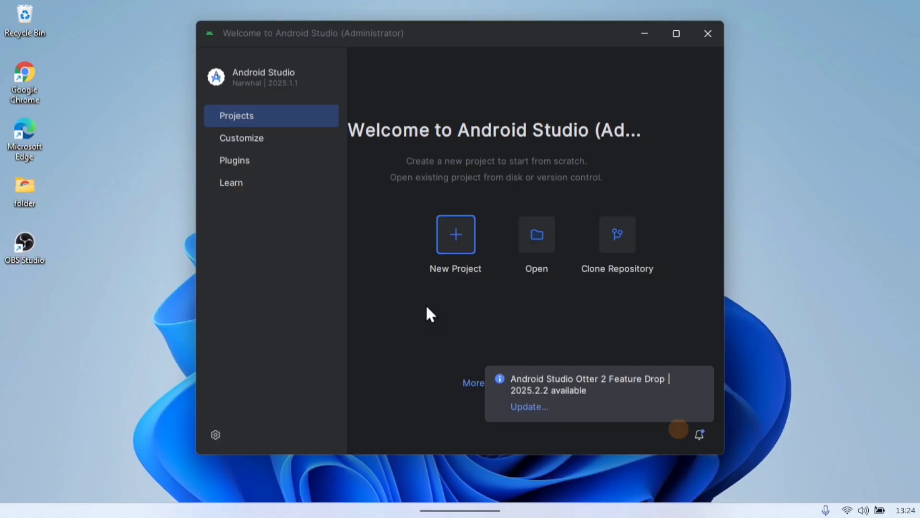
# Step: Open the SDK Manager from the welcome screen and look through the list of available Android SDK platforms
pyautogui.click(525, 384)
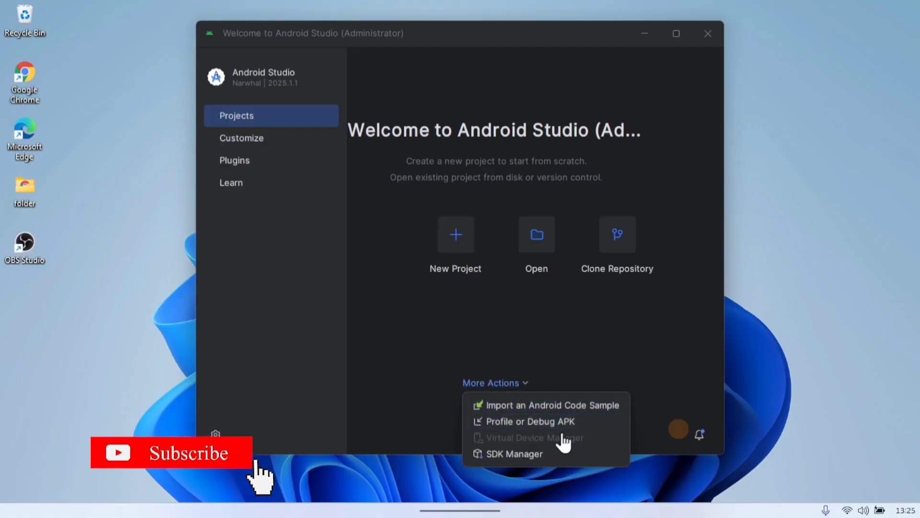
pyautogui.click(525, 455)
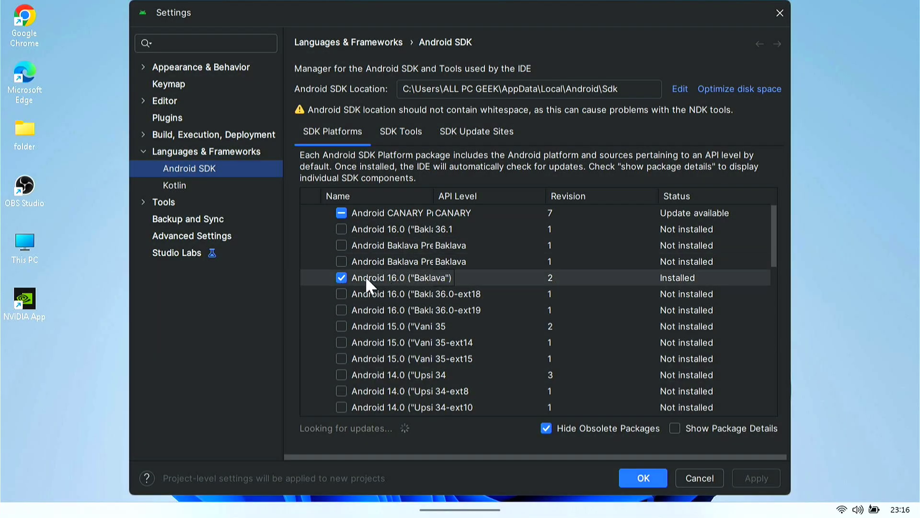
pyautogui.scroll(-4, 395, 280)
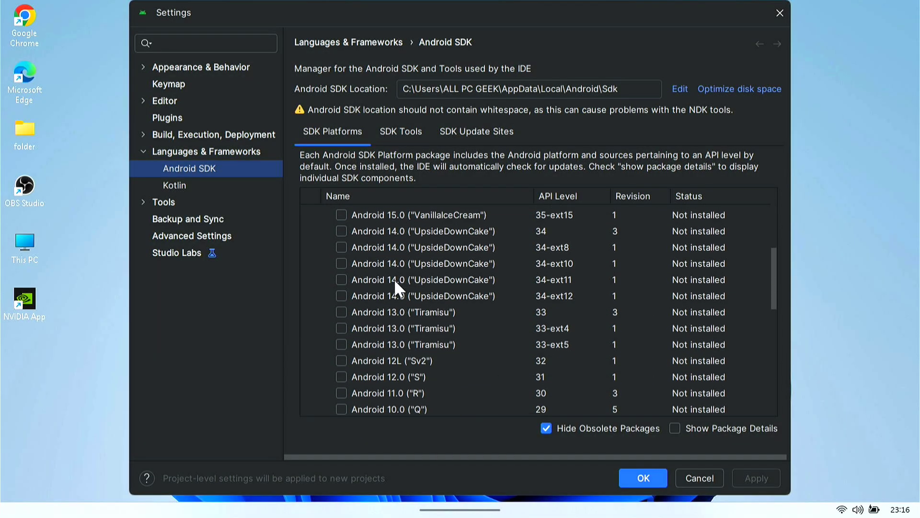
pyautogui.scroll(4, 383, 287)
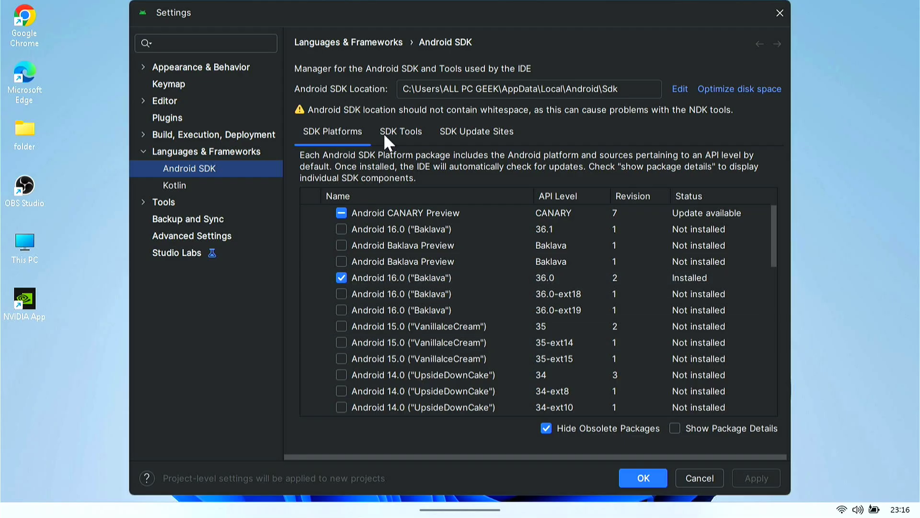
# Step: Keep Android SDK Build-Tools, Android Emulator and Android SDK Platform-Tools selected among the SDK tools, and finish the component installation
pyautogui.click(396, 137)
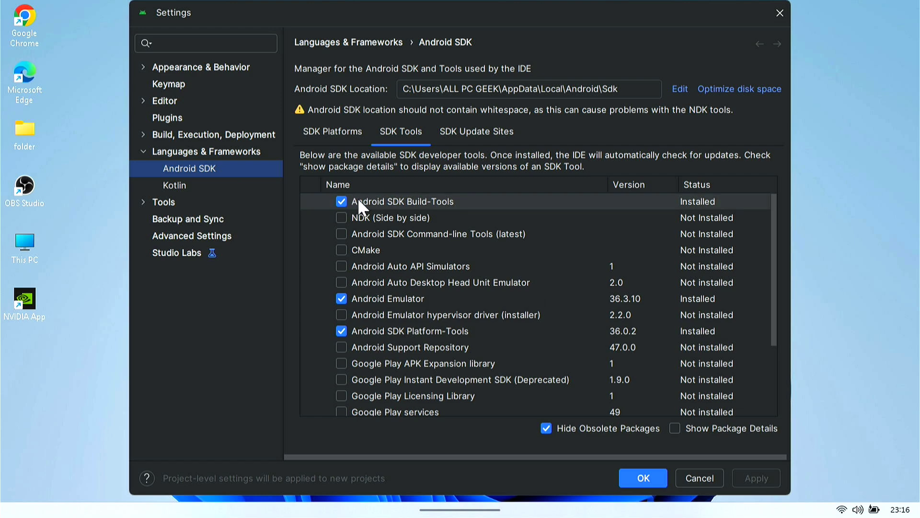
pyautogui.click(341, 199)
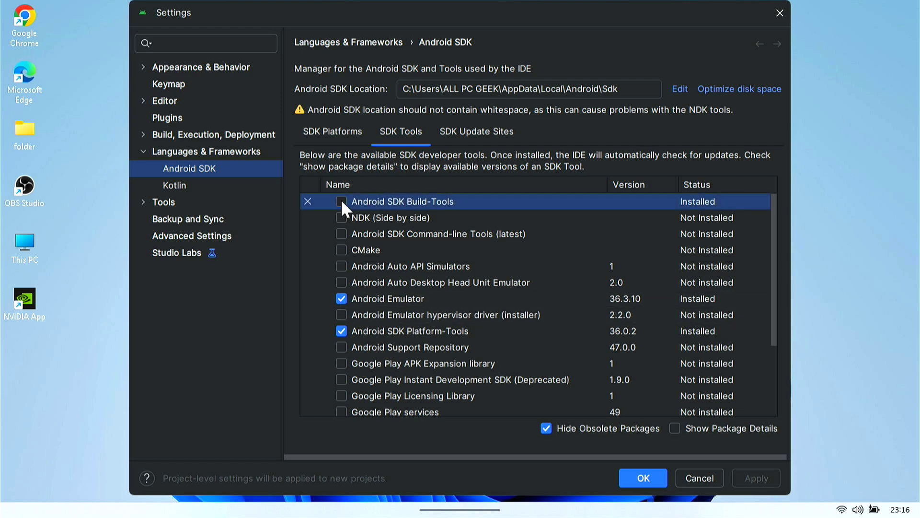
pyautogui.click(341, 297)
pyautogui.click(342, 297)
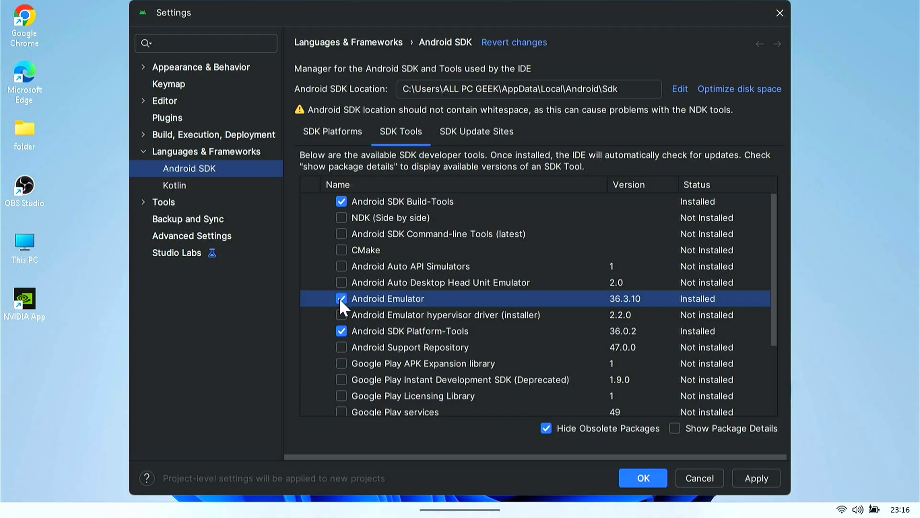
pyautogui.click(341, 330)
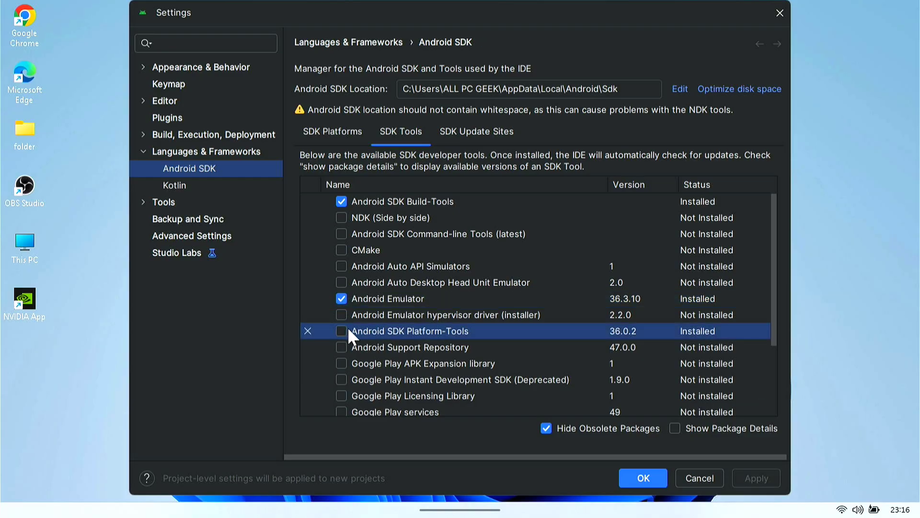
pyautogui.click(342, 329)
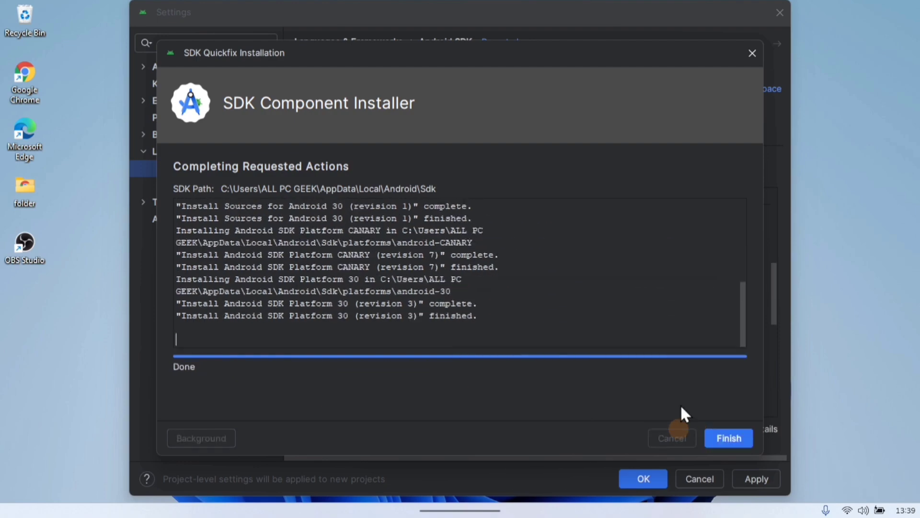
pyautogui.click(718, 439)
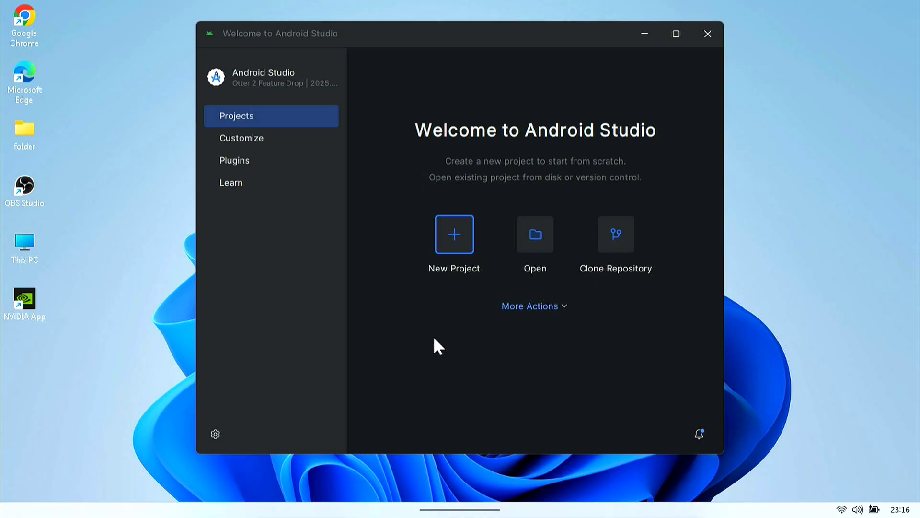
# Step: Open the Virtual Device Manager from the welcome screen and start adding a new virtual device
pyautogui.click(541, 308)
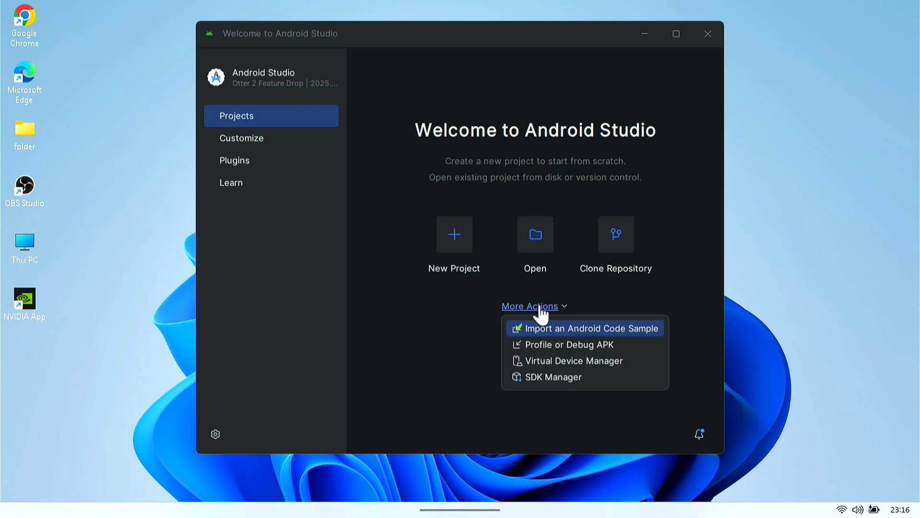
pyautogui.click(549, 361)
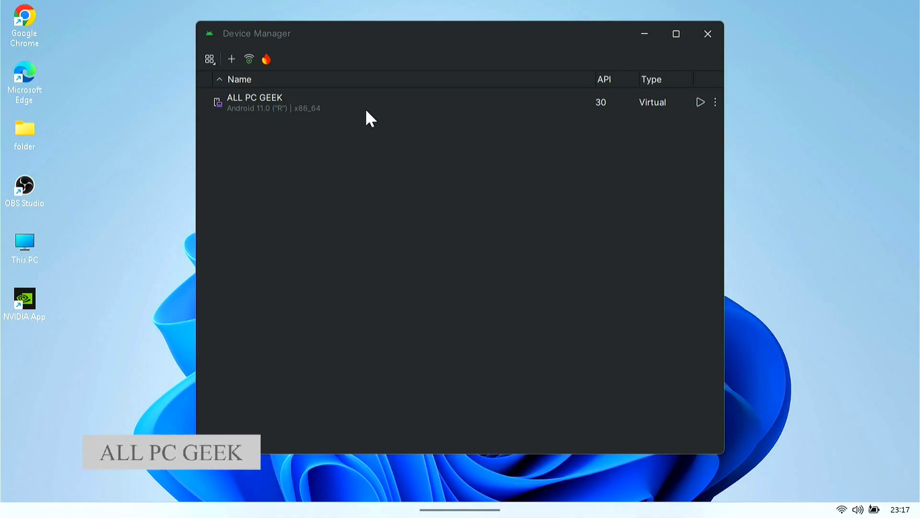
pyautogui.click(230, 58)
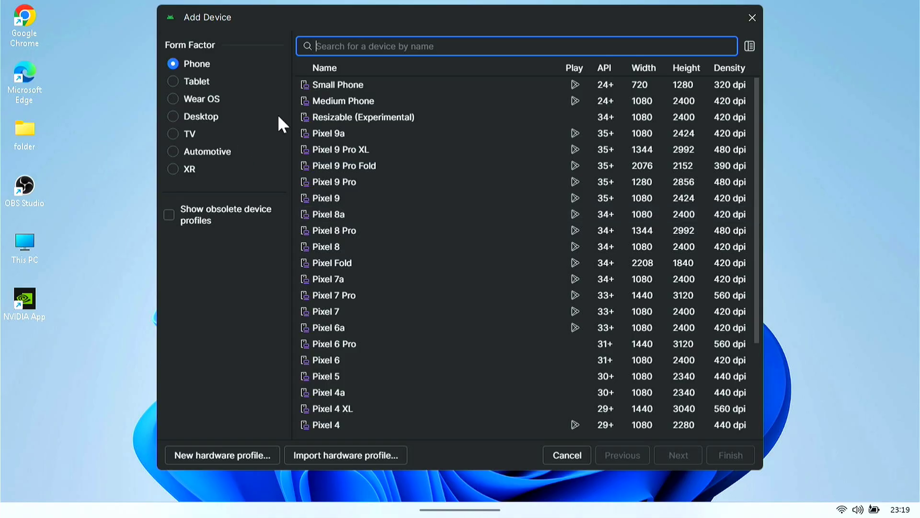
# Step: Look through the device profiles for the Tablet, Wear OS, Desktop, TV, Automotive and XR form factors
pyautogui.click(174, 81)
pyautogui.click(172, 98)
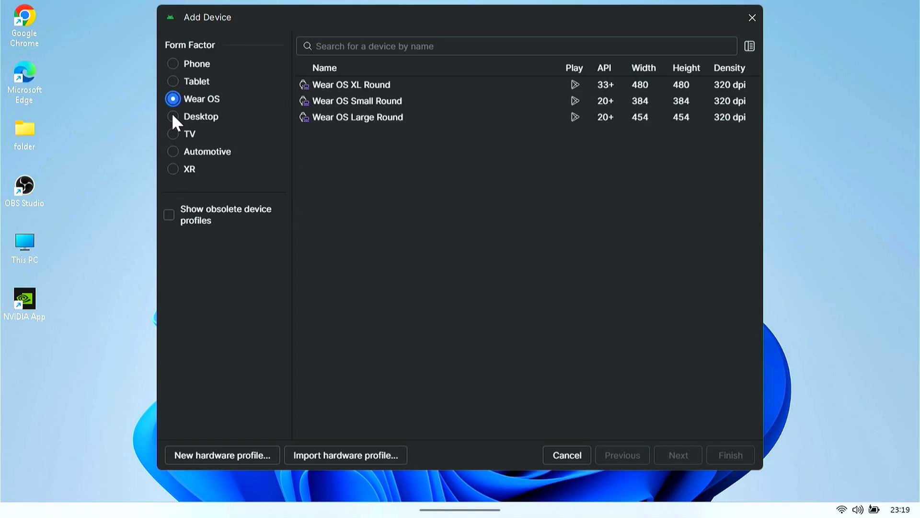
pyautogui.click(172, 117)
pyautogui.click(172, 134)
pyautogui.click(177, 151)
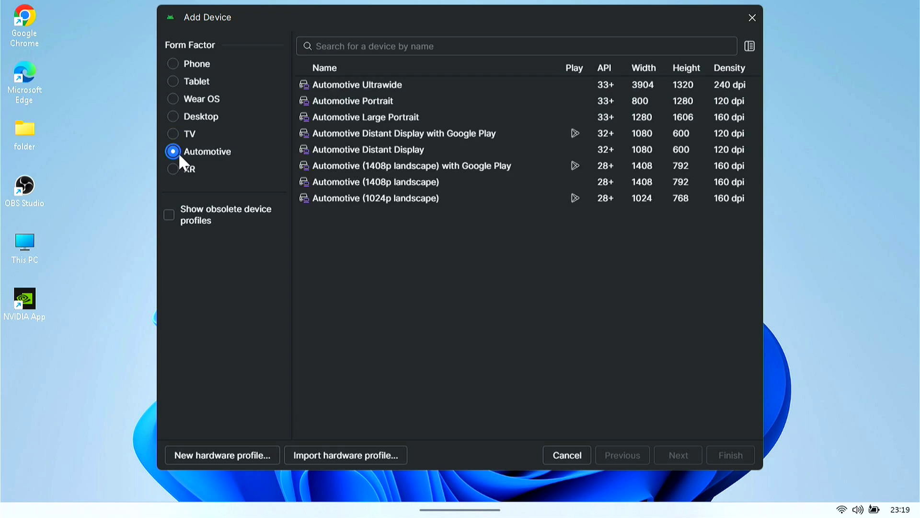
pyautogui.click(170, 167)
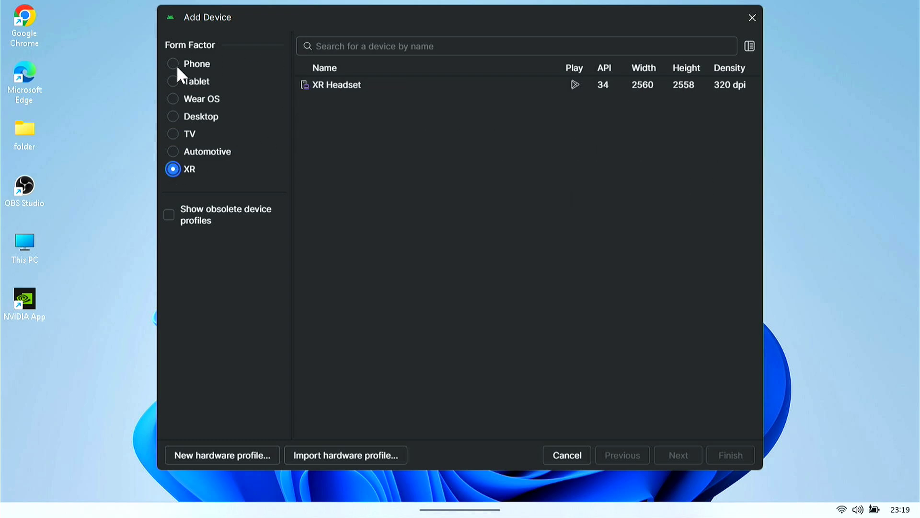
# Step: Choose the Pixel Tablet profile from the Tablet form factor and continue to its configuration
pyautogui.click(192, 81)
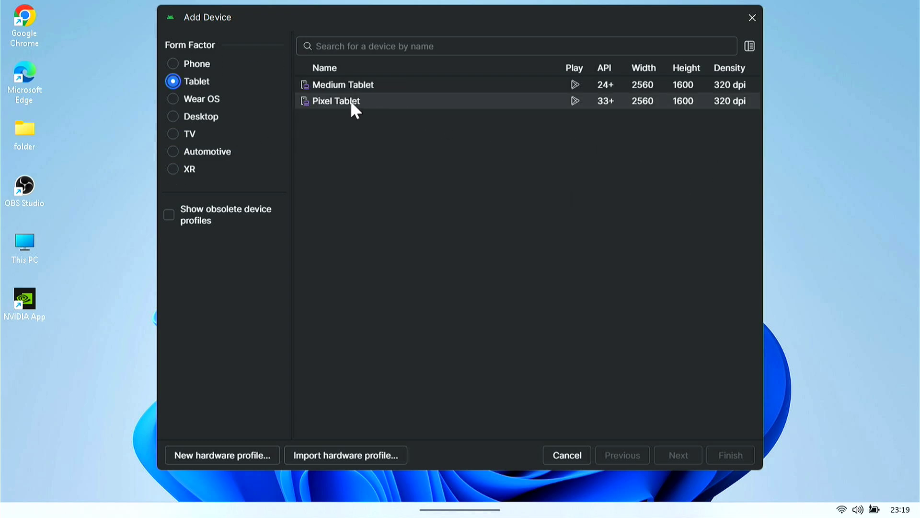
pyautogui.click(336, 101)
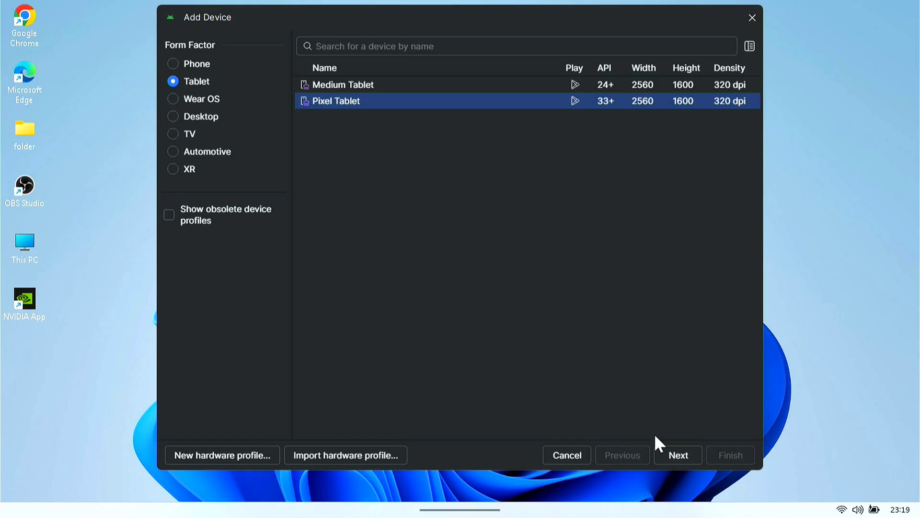
pyautogui.click(682, 455)
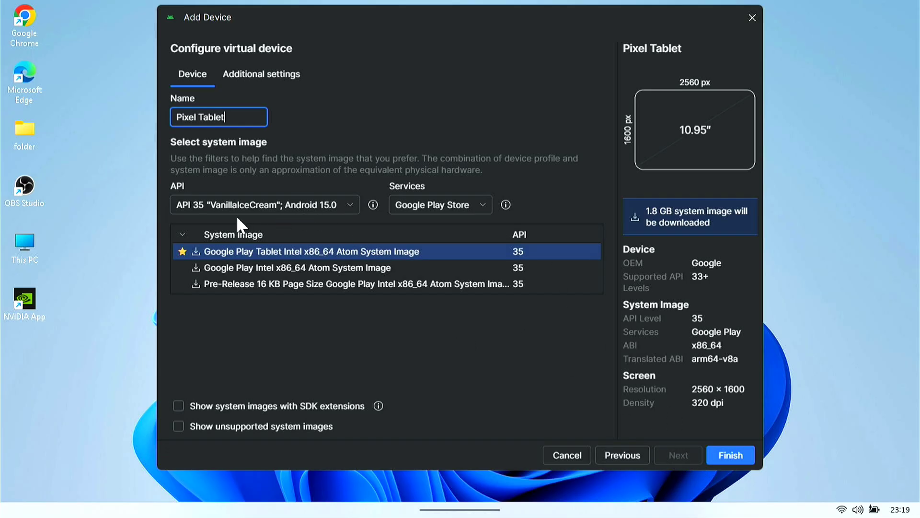
# Step: Select the Google Play Intel x86_64 Atom System Image for API 36.1 "Baklava"; Android 16.0 with Google Play Store services
pyautogui.click(199, 206)
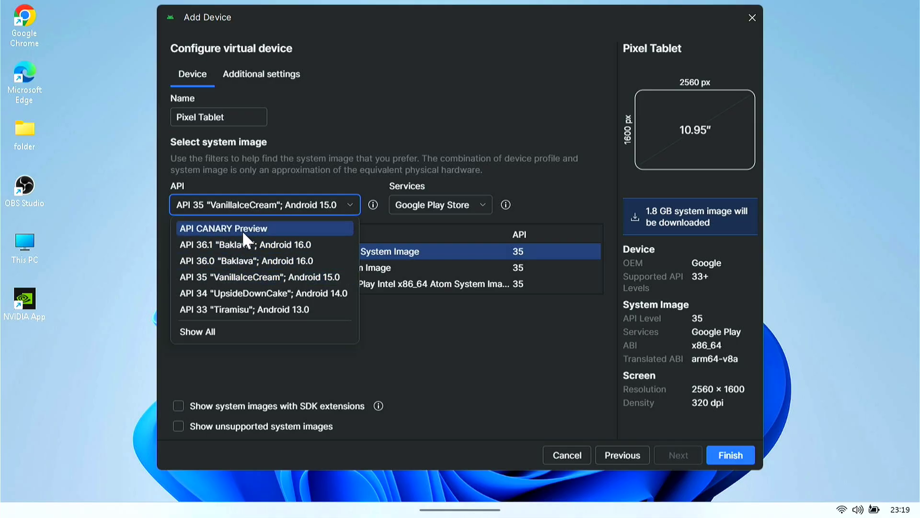
pyautogui.click(255, 241)
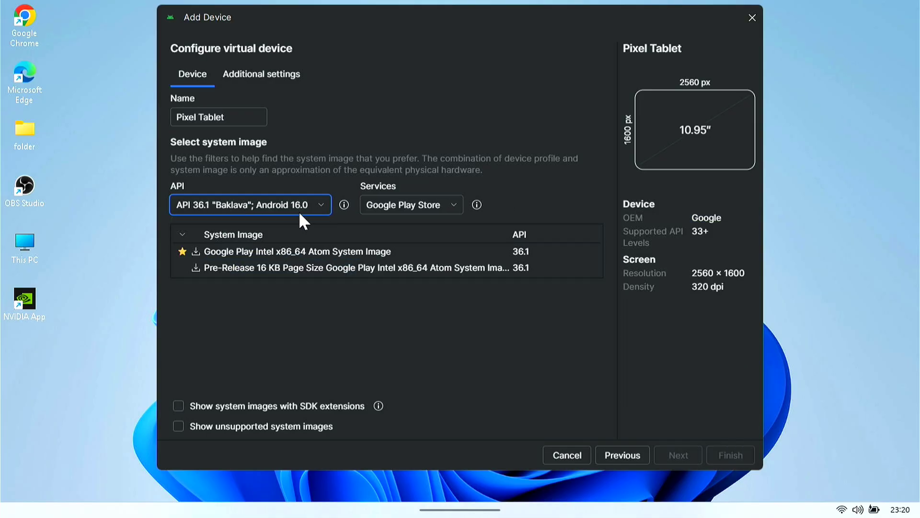
pyautogui.click(406, 204)
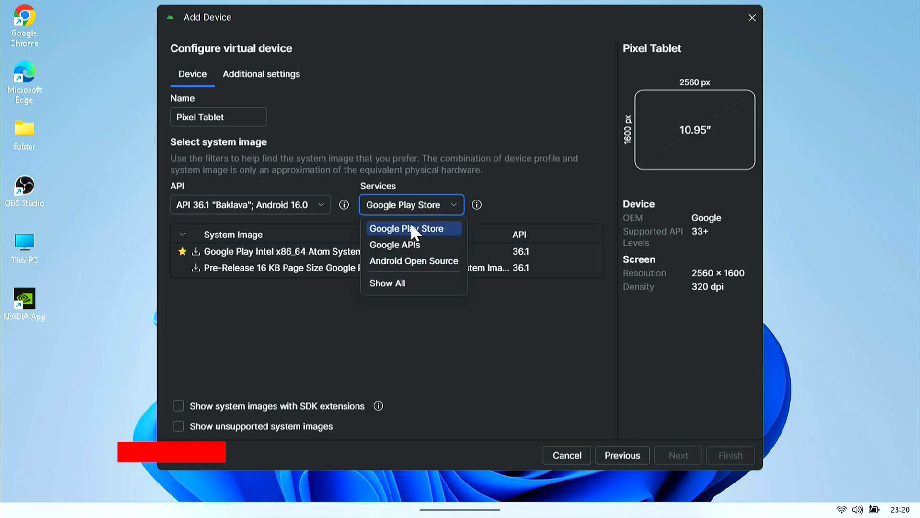
pyautogui.click(410, 224)
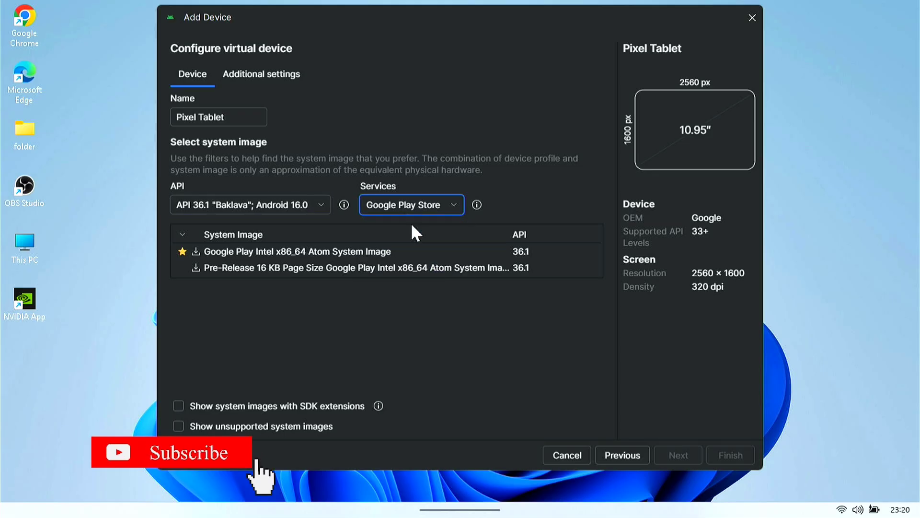
pyautogui.click(308, 246)
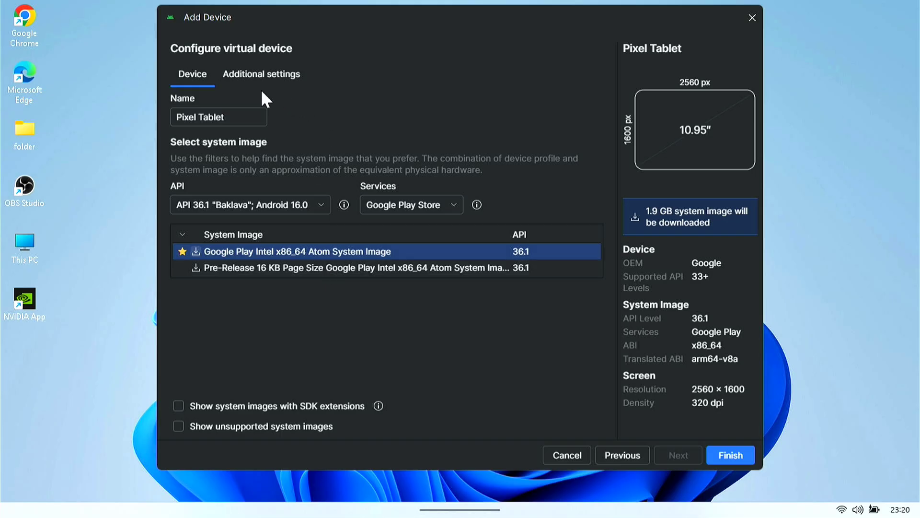
# Step: Review the virtual device's additional settings, keeping 4 CPU cores and setting its RAM to 4 GB
pyautogui.click(257, 73)
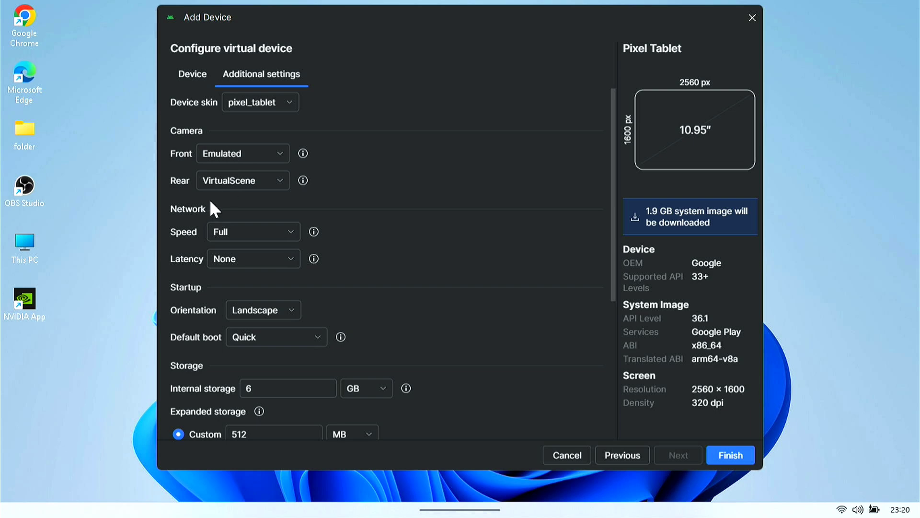
pyautogui.scroll(-1, 225, 232)
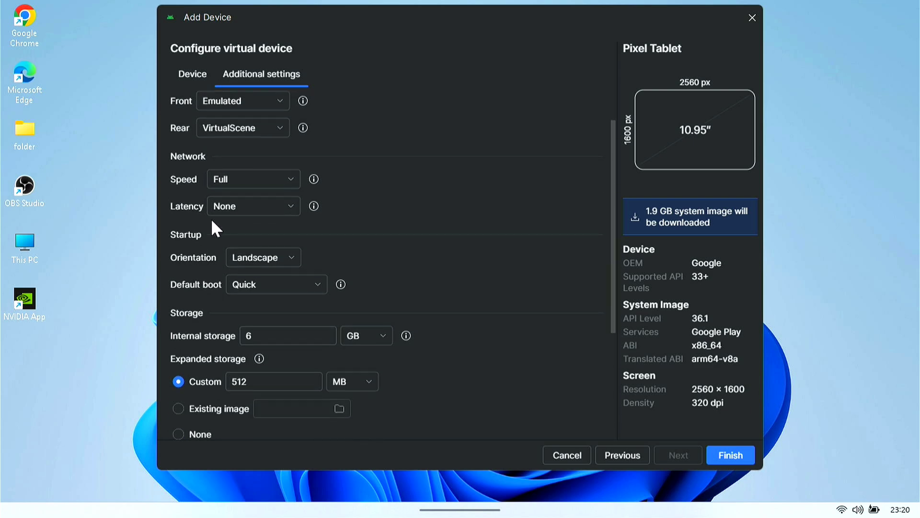
pyautogui.scroll(-1, 245, 215)
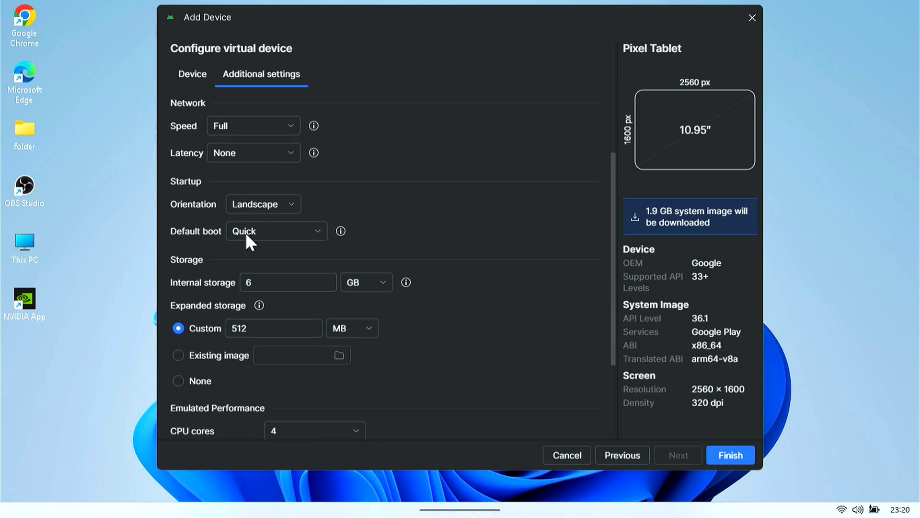
pyautogui.scroll(-1, 246, 232)
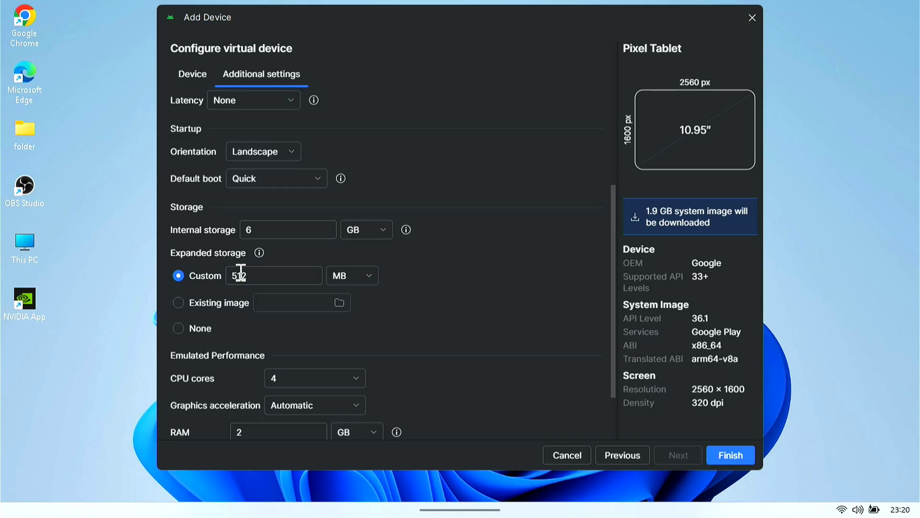
pyautogui.scroll(-1, 294, 277)
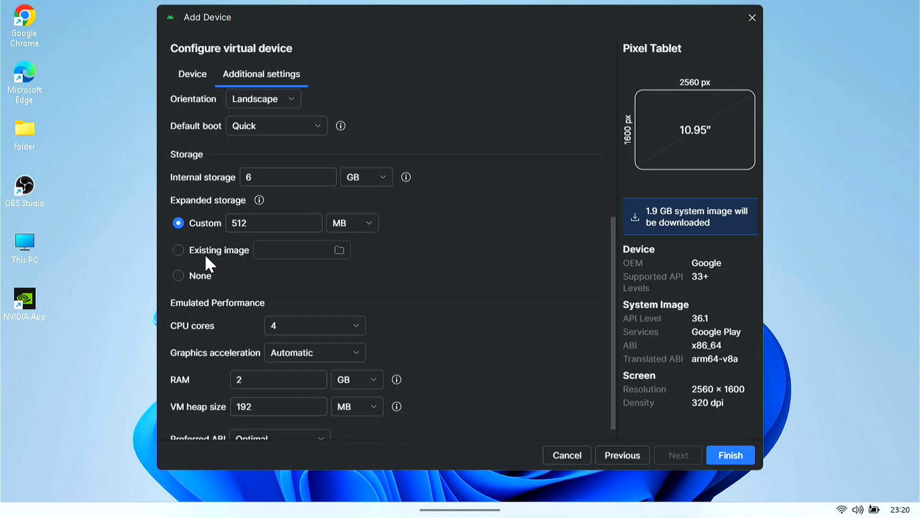
pyautogui.scroll(-1, 262, 266)
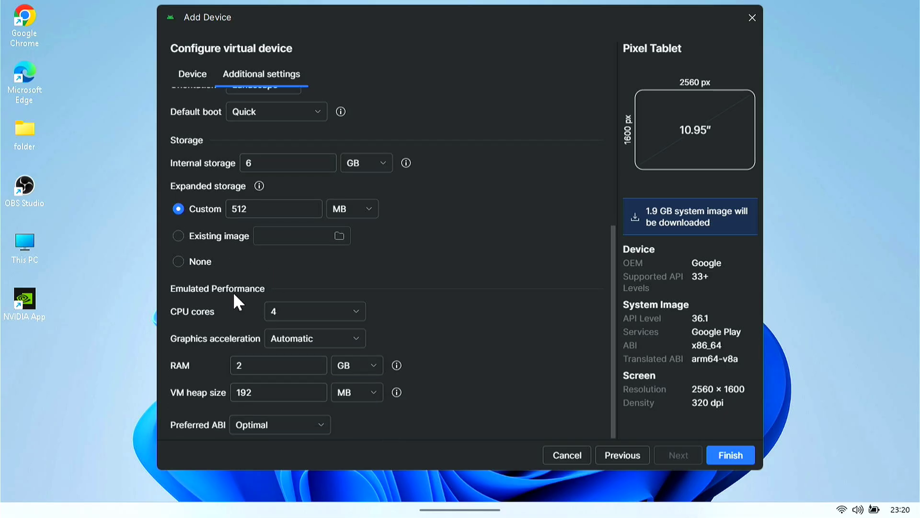
pyautogui.click(338, 312)
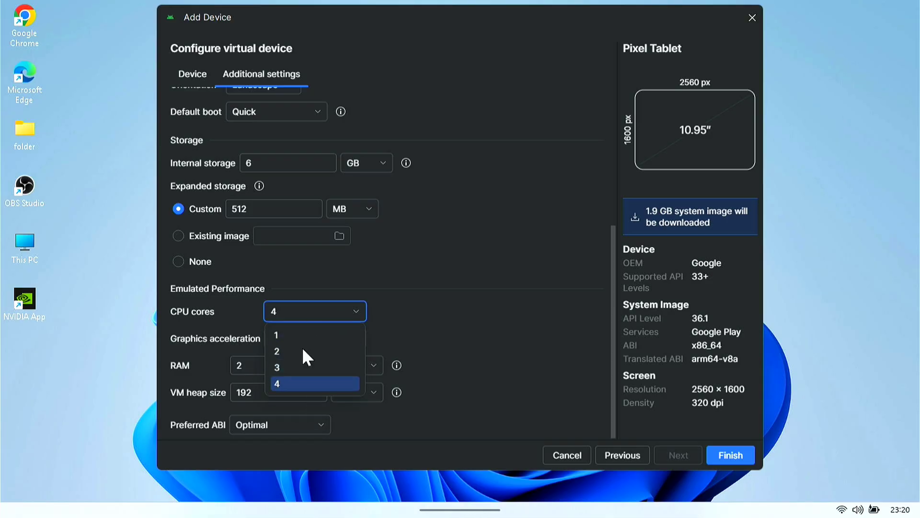
pyautogui.click(289, 382)
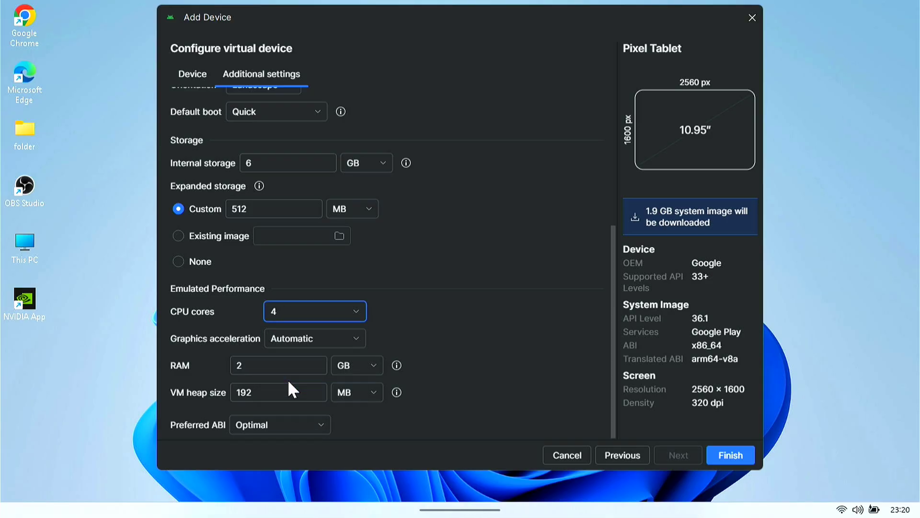
pyautogui.click(243, 364)
pyautogui.press('BackSpace')
pyautogui.write('4')
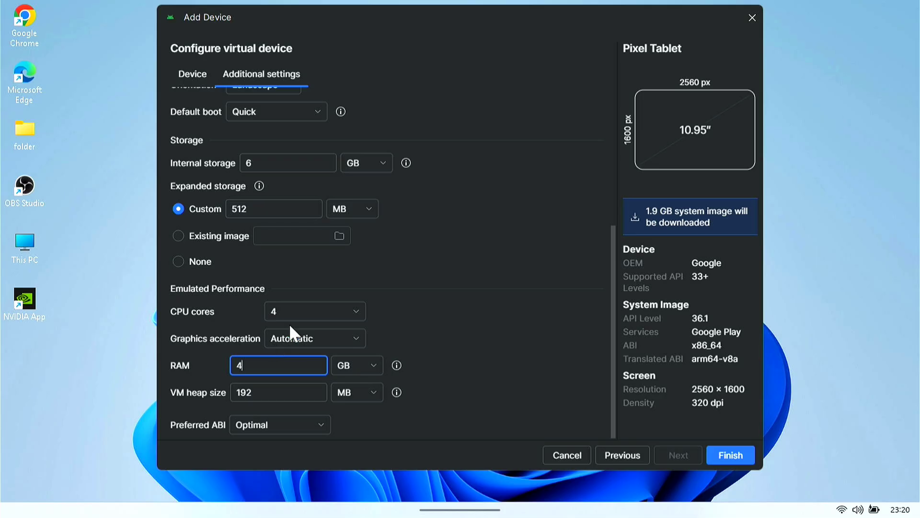
# Step: Finish creating the Pixel Tablet virtual device, agreeing to download its system image and completing the component installer
pyautogui.click(730, 454)
pyautogui.click(731, 454)
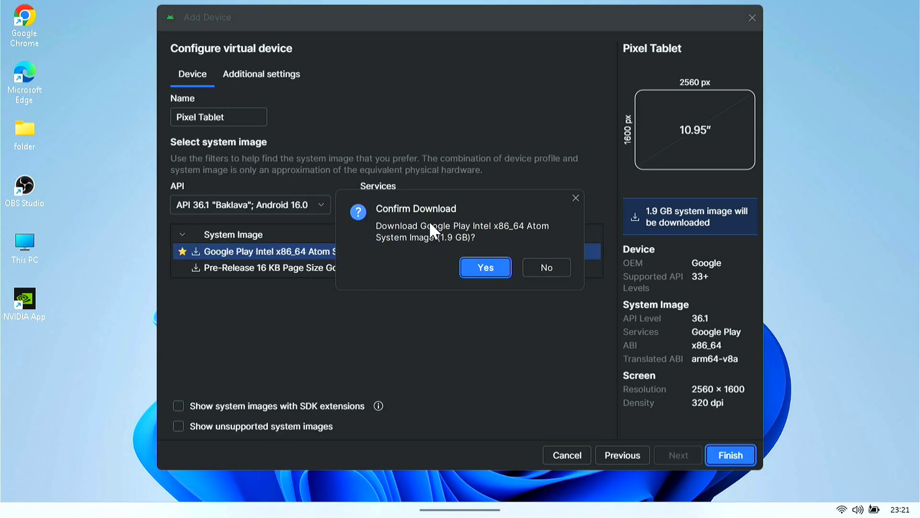
pyautogui.click(480, 267)
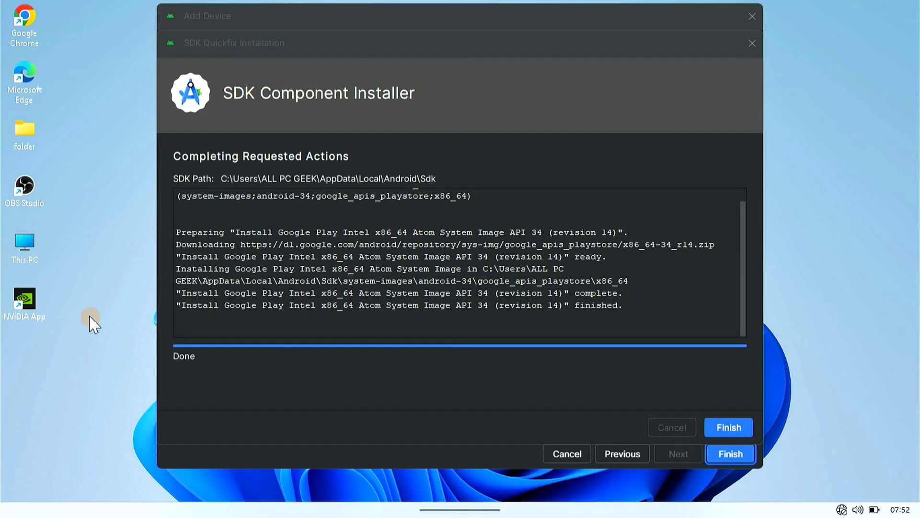
pyautogui.click(725, 425)
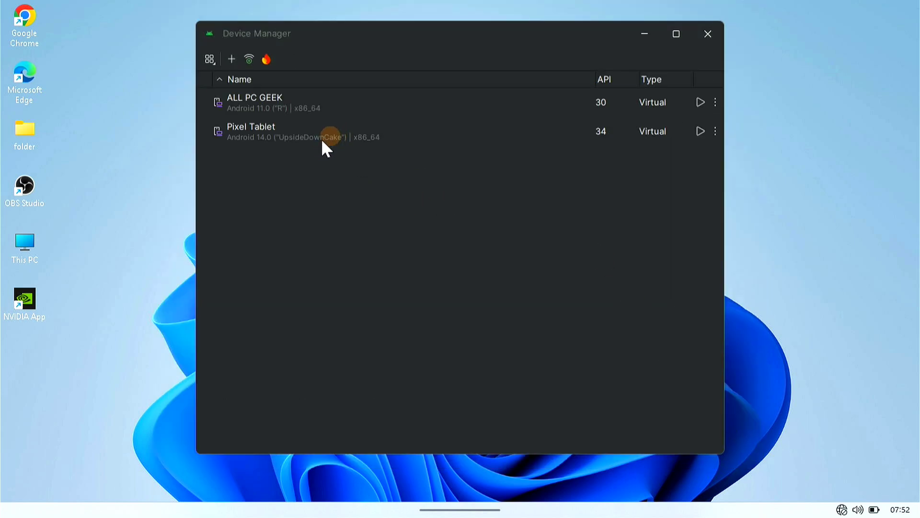
# Step: Start the Pixel Tablet virtual device and open the list of all apps from its home screen
pyautogui.click(699, 132)
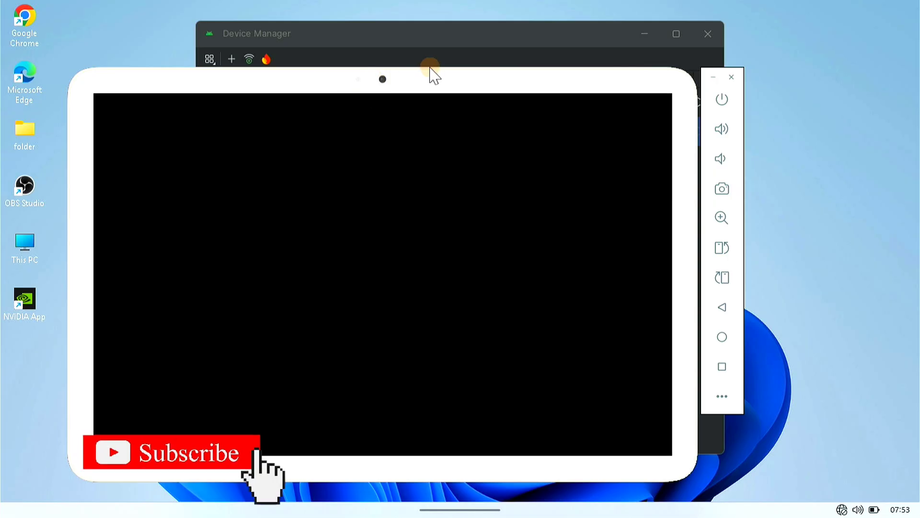
pyautogui.moveTo(430, 78); pyautogui.dragTo(468, 34)
pyautogui.moveTo(916, 516)
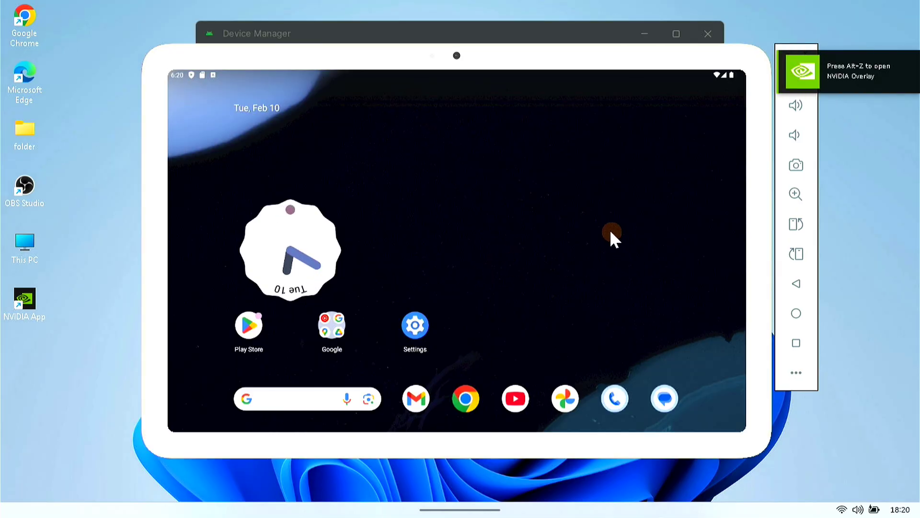
pyautogui.moveTo(510, 240); pyautogui.dragTo(470, 150)
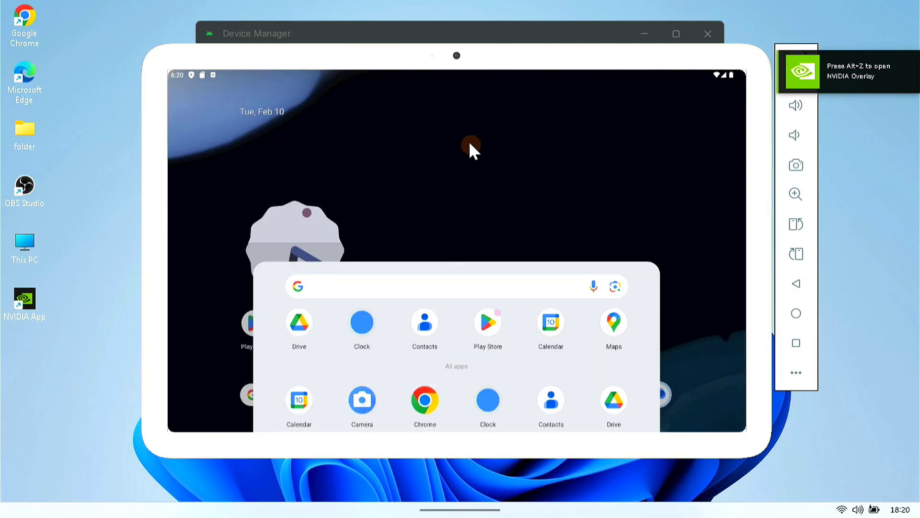
# Step: Close the app list, open the Play Store from the tablet's home screen and sign in with a Google account
pyautogui.click(682, 185)
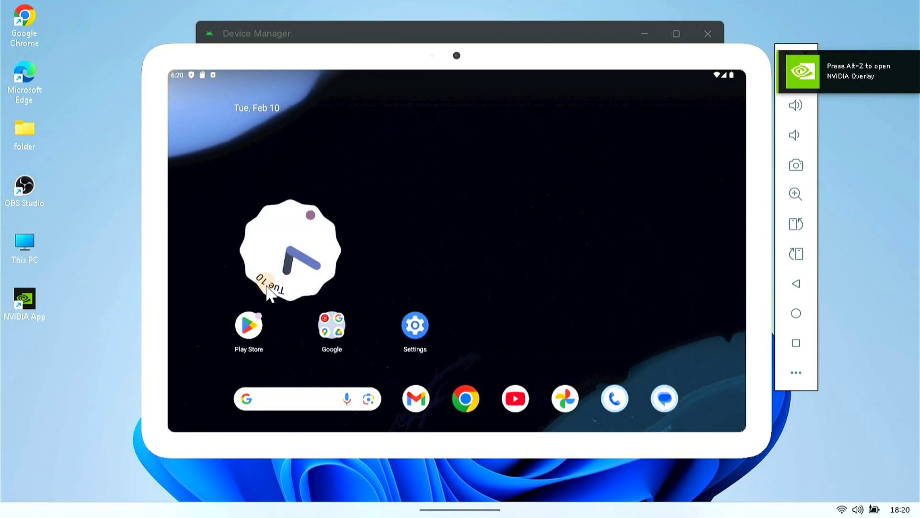
pyautogui.click(249, 331)
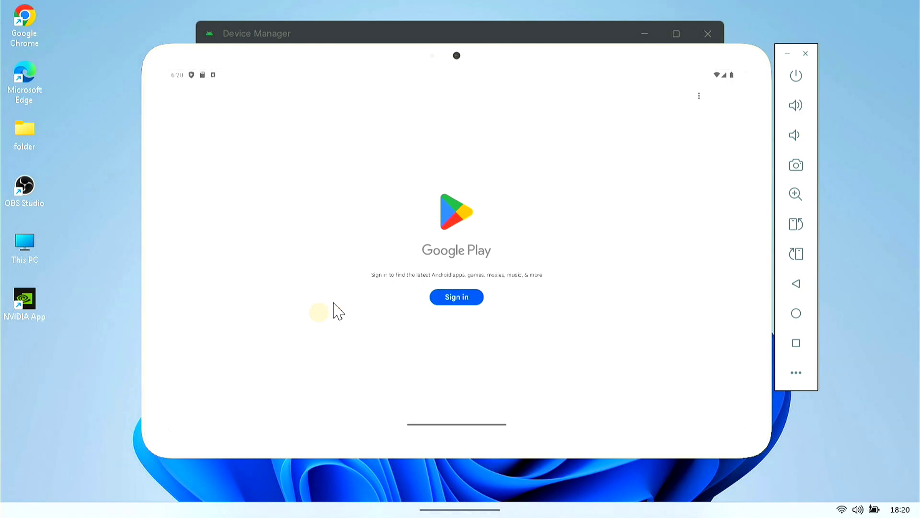
pyautogui.click(453, 299)
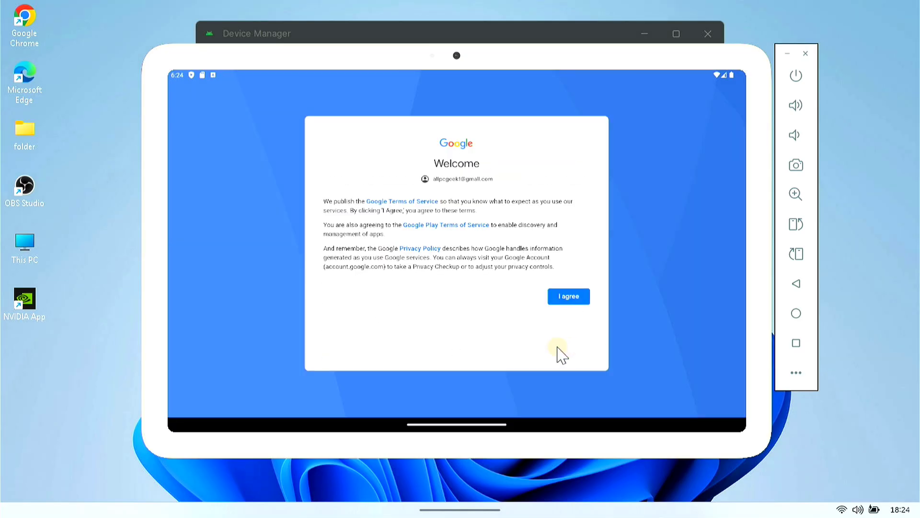
# Step: Complete the Google Play setup: agree to the terms, accept Google services with device backup, skip the welcome tour and opt into notifications
pyautogui.click(570, 295)
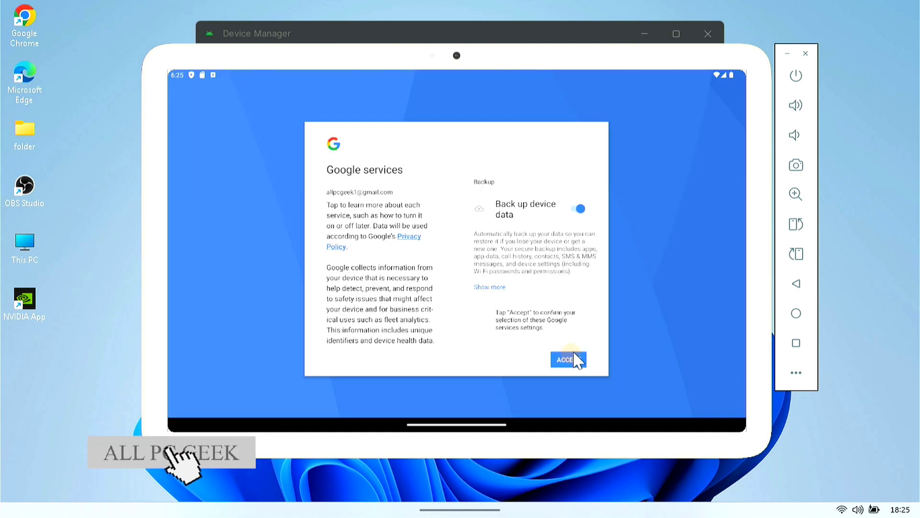
pyautogui.click(570, 359)
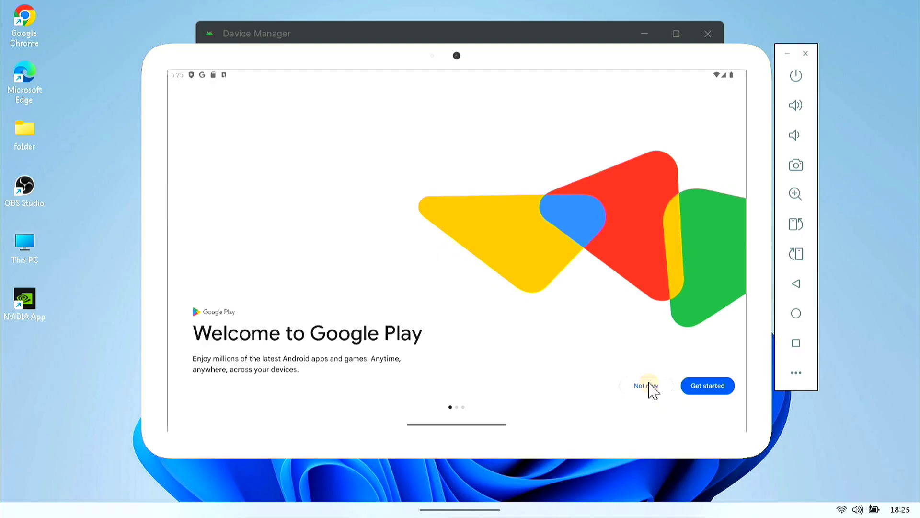
pyautogui.click(651, 385)
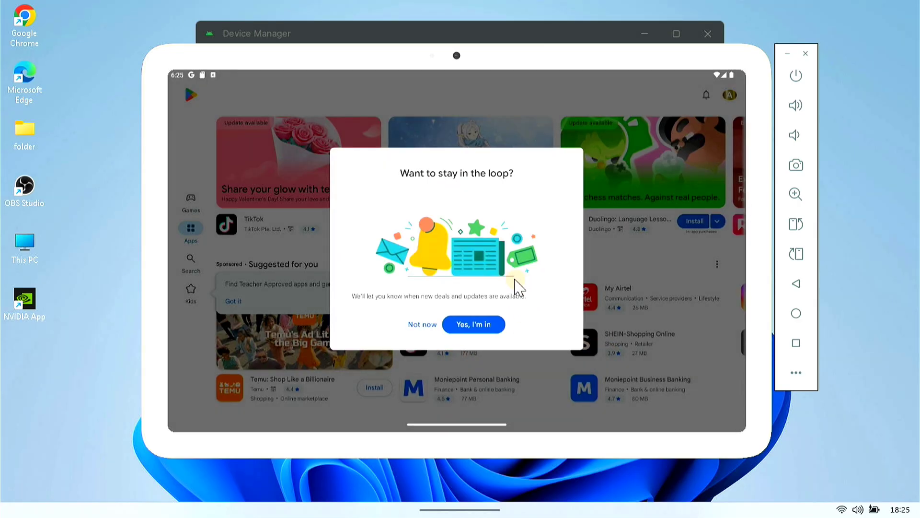
pyautogui.click(474, 325)
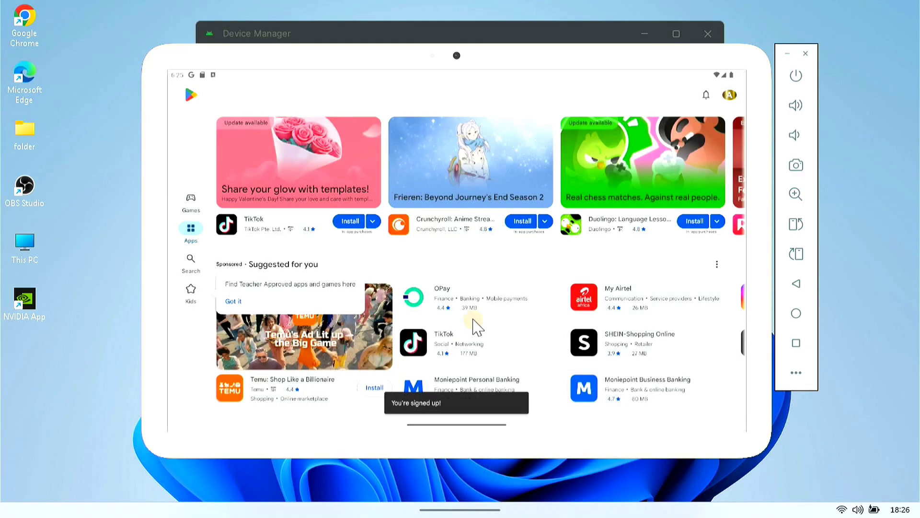
# Step: Browse the Play Store's Apps page through the suggested, featured, stylus-friendly and media and entertainment sections
pyautogui.scroll(-5, 482, 301)
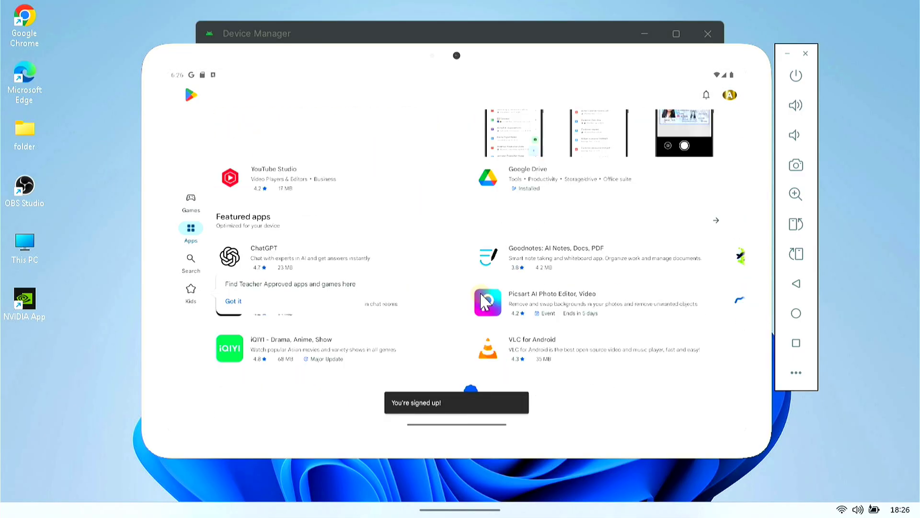
pyautogui.scroll(-10, 483, 301)
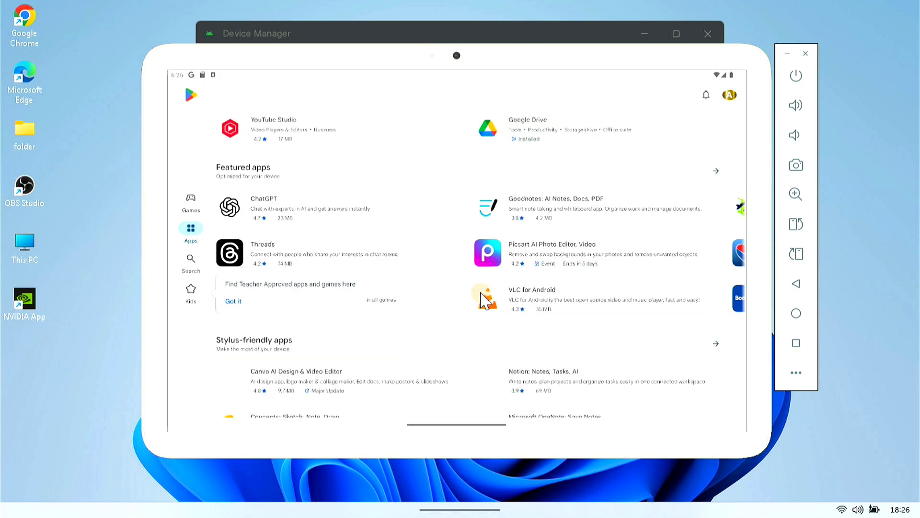
pyautogui.scroll(-5, 483, 301)
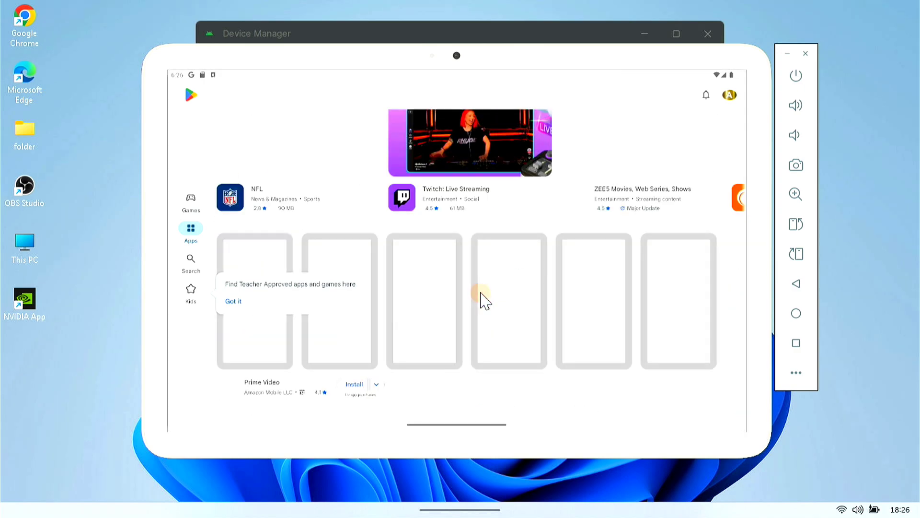
pyautogui.scroll(6, 483, 301)
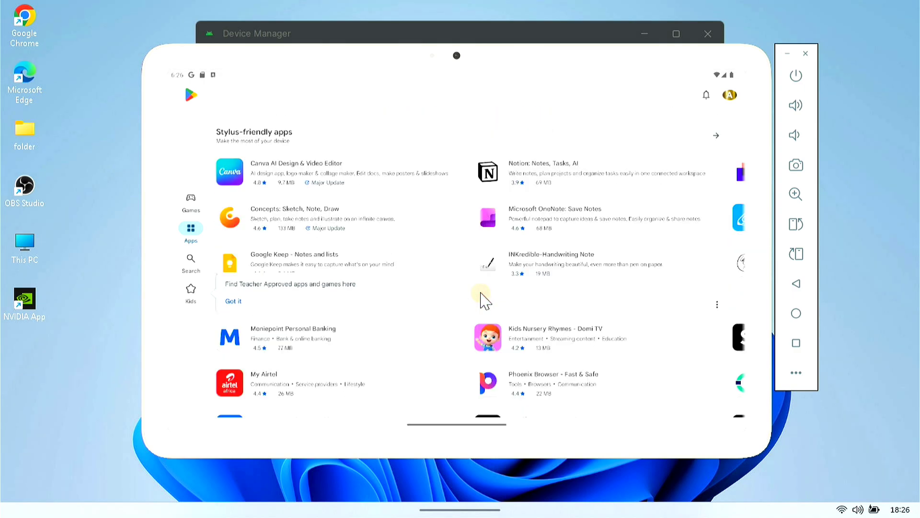
pyautogui.scroll(3, 481, 299)
pyautogui.scroll(6, 481, 300)
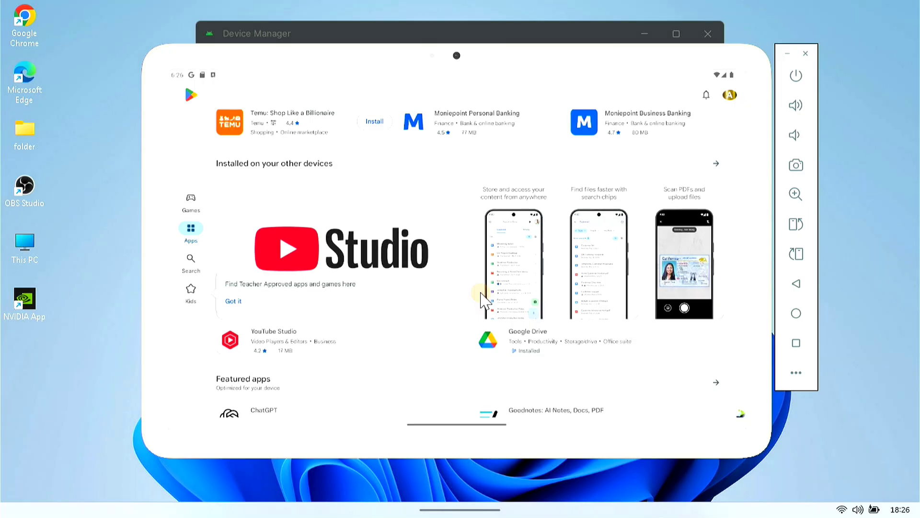
pyautogui.scroll(5, 481, 300)
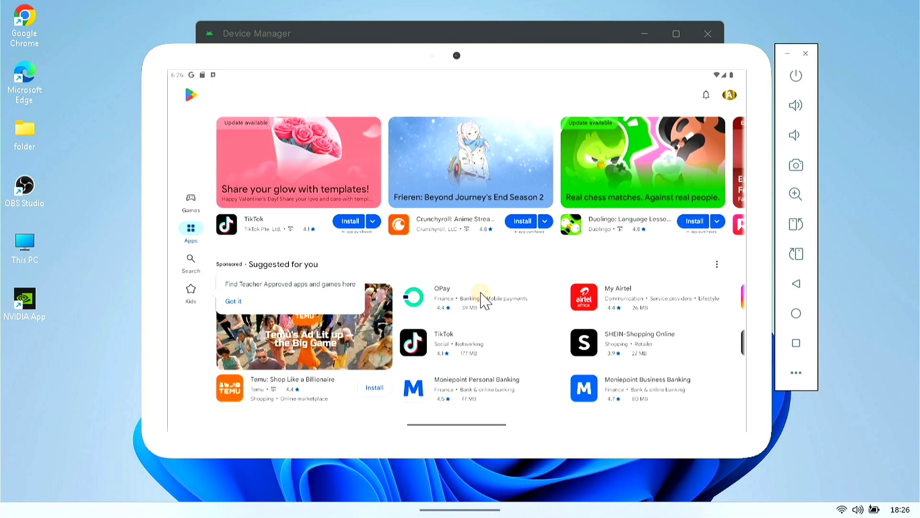
pyautogui.scroll(-4, 481, 300)
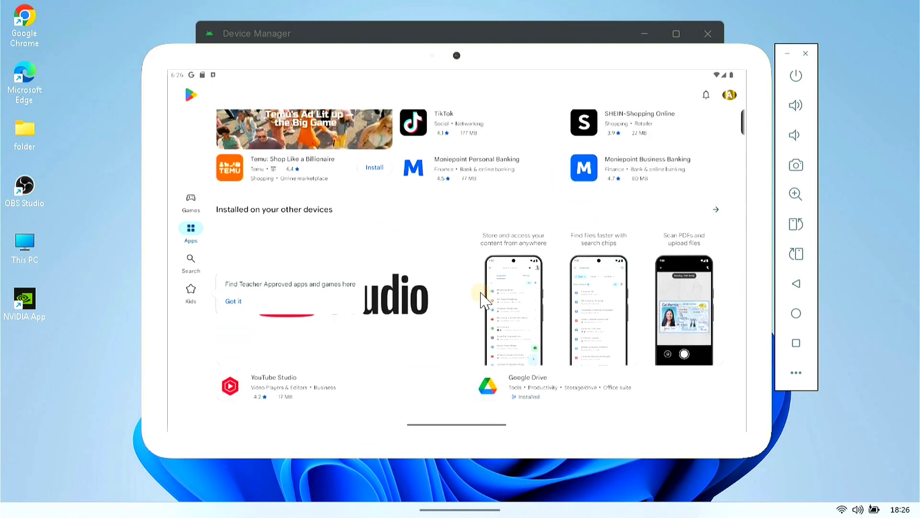
pyautogui.scroll(-9, 481, 299)
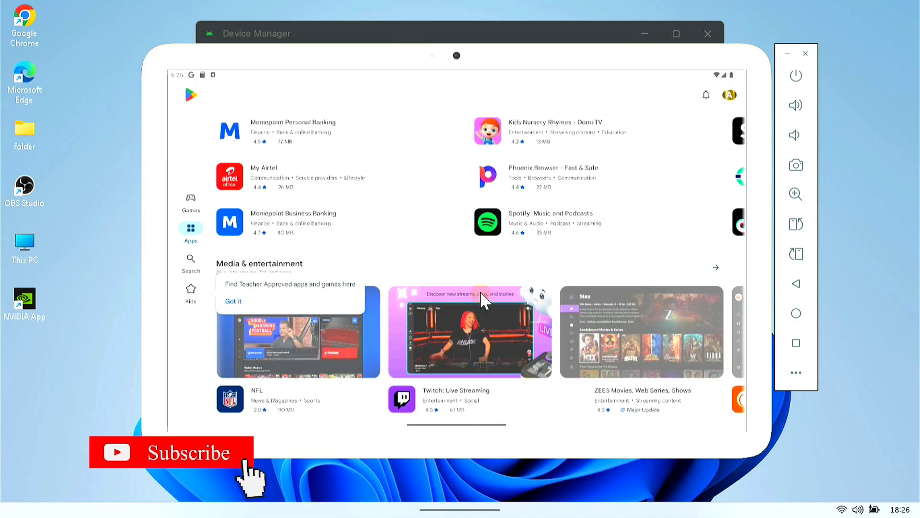
pyautogui.scroll(-7, 480, 294)
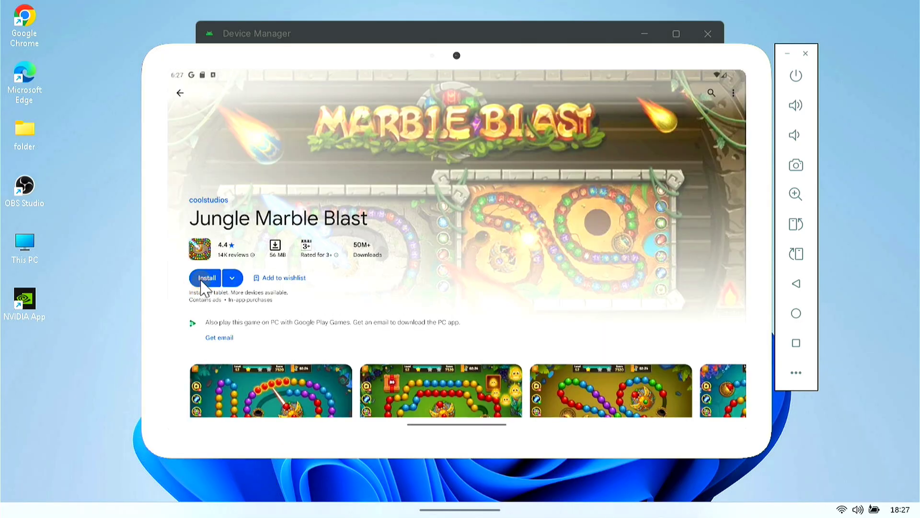
# Step: Install the Jungle Marble Blast game from its Play Store page
pyautogui.click(202, 283)
pyautogui.scroll(-4, 401, 271)
pyautogui.scroll(4, 402, 269)
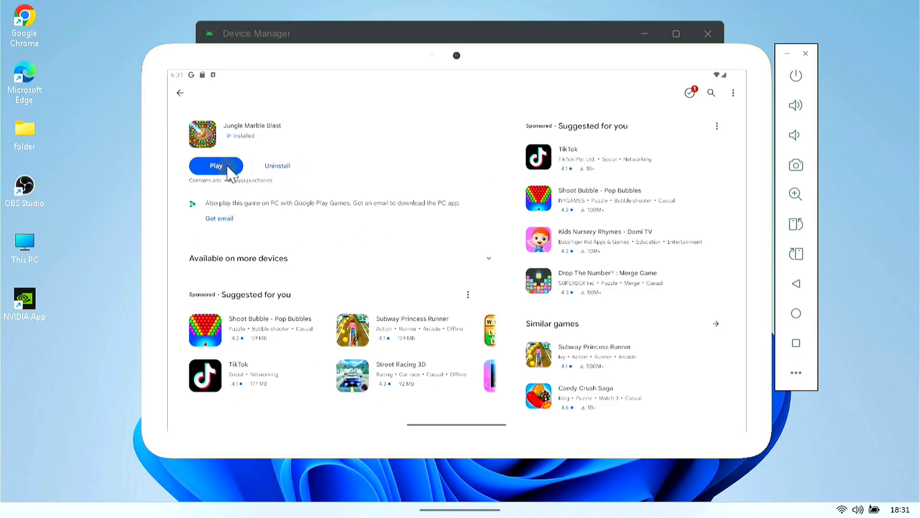
# Step: Return to the tablet's home screen and launch the Jungle Marble Blast game
pyautogui.click(797, 316)
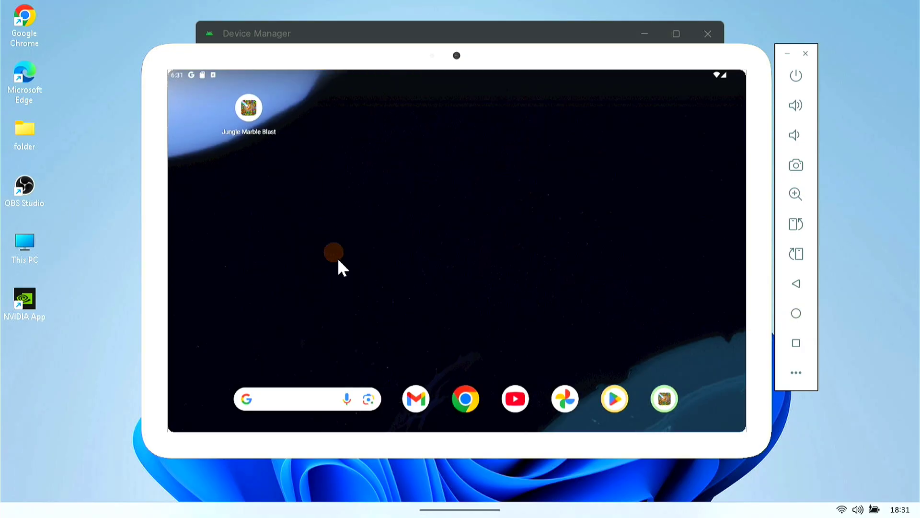
pyautogui.moveTo(253, 123); pyautogui.dragTo(293, 139)
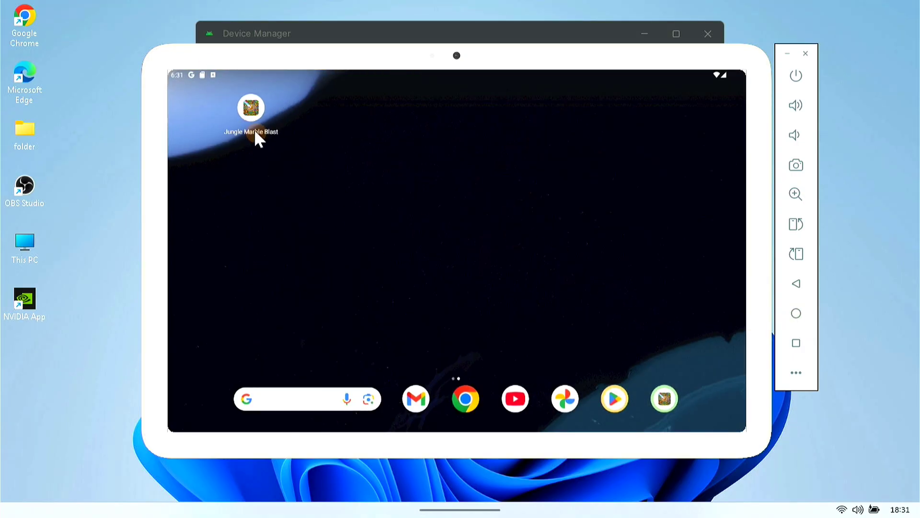
pyautogui.click(250, 111)
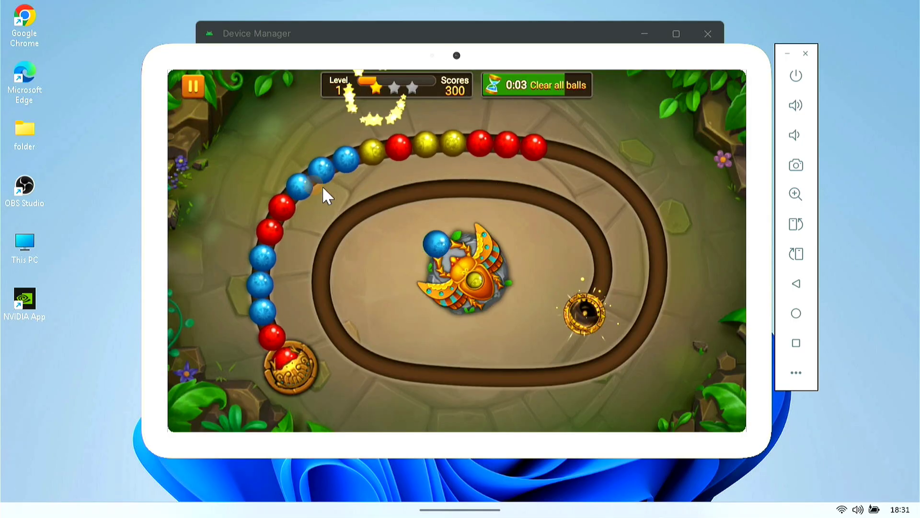
# Step: Play level 1 of Jungle Marble Blast by shooting several balls at the moving chain
pyautogui.click(355, 178)
pyautogui.click(573, 149)
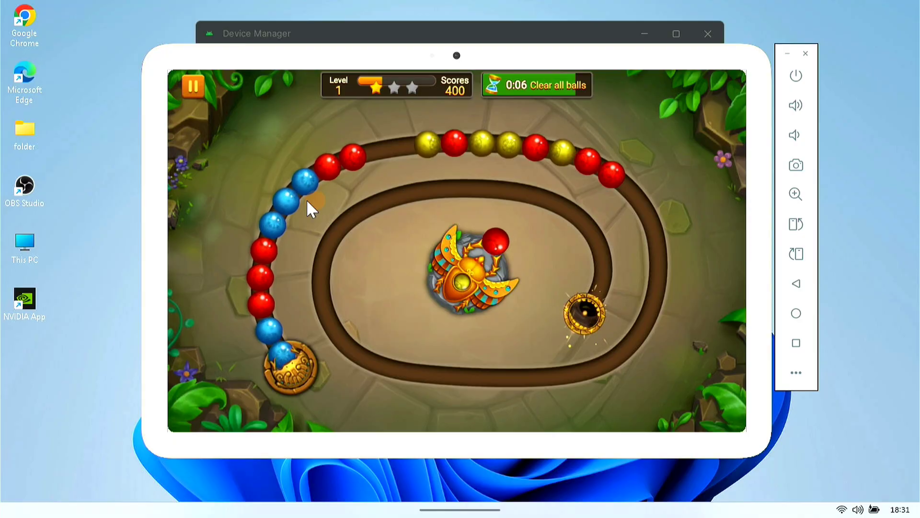
pyautogui.click(493, 155)
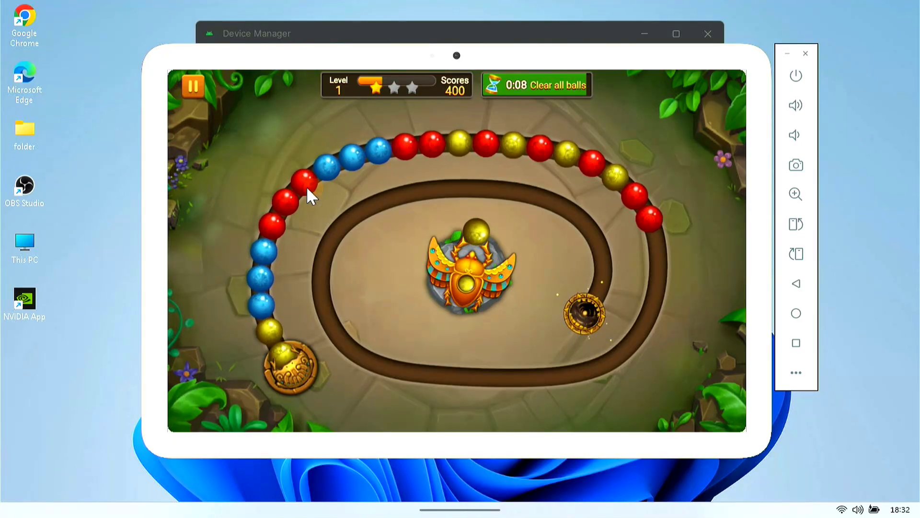
pyautogui.click(265, 314)
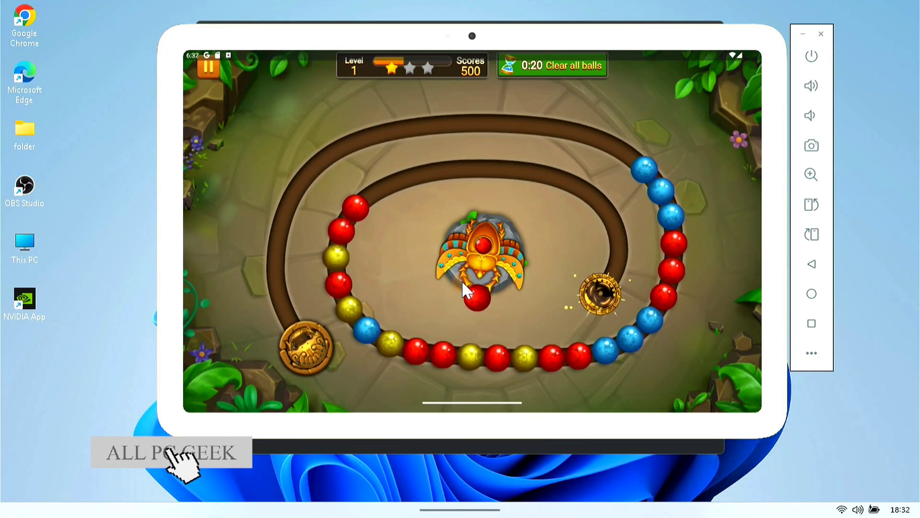
# Step: Open the recent apps overview and close the game and both Play Store windows
pyautogui.hotkey('ctrl', 'o')
pyautogui.moveTo(480, 230); pyautogui.dragTo(494, 140)
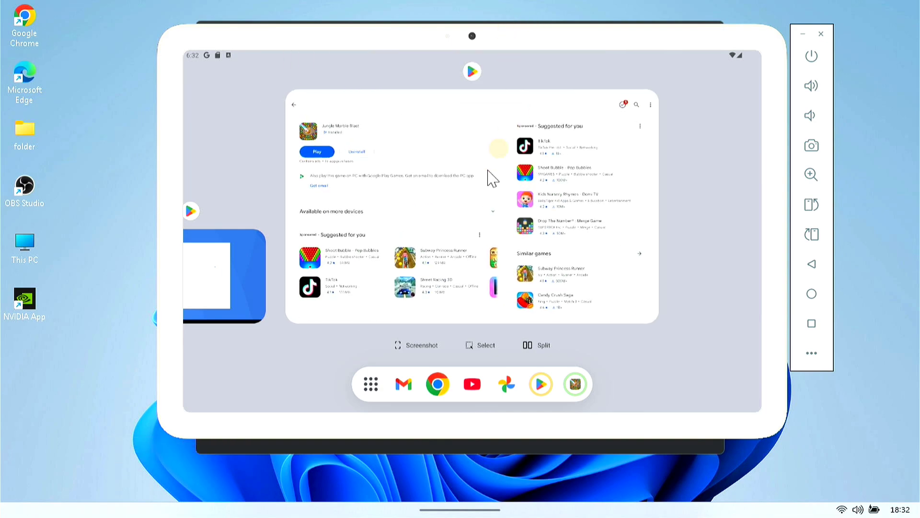
pyautogui.moveTo(446, 243); pyautogui.dragTo(463, 123)
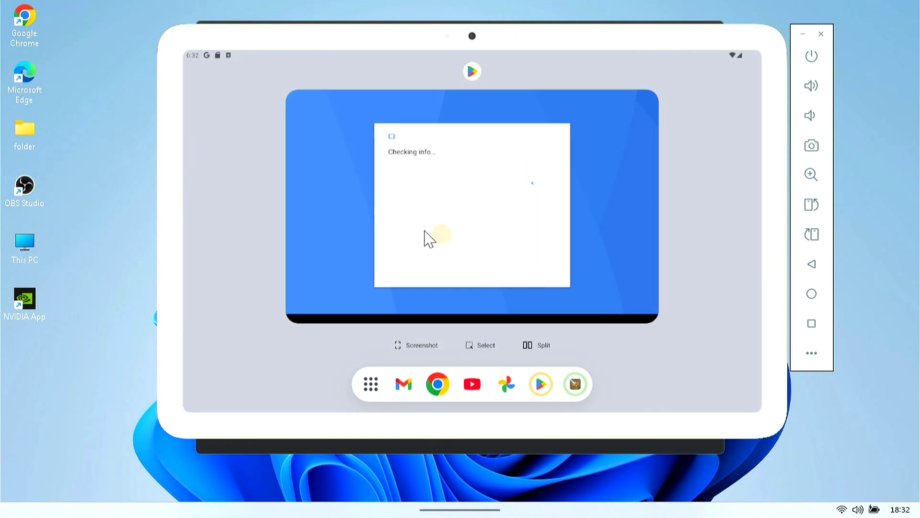
pyautogui.moveTo(428, 238); pyautogui.dragTo(484, 24)
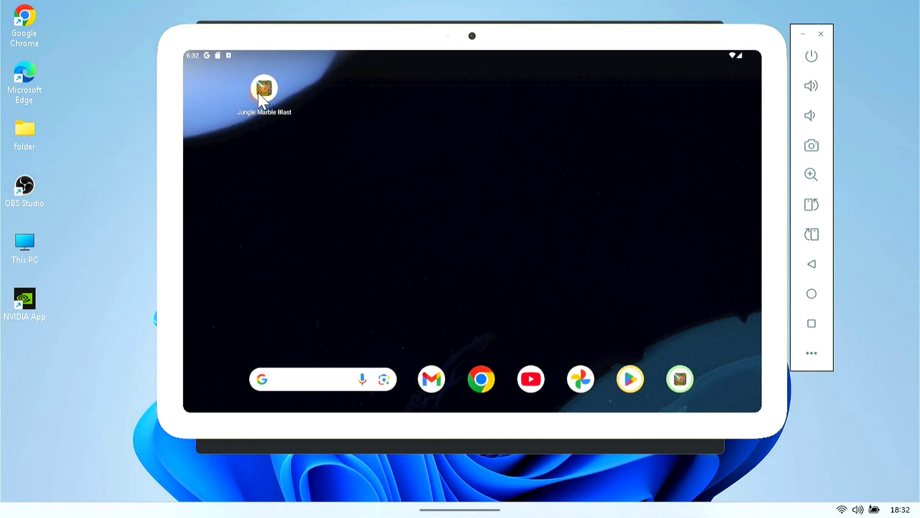
# Step: Open the list of all apps from the home screen and launch YouTube
pyautogui.moveTo(411, 194); pyautogui.dragTo(450, 132)
pyautogui.moveTo(449, 139); pyautogui.dragTo(468, 130)
pyautogui.moveTo(469, 136)
pyautogui.mouseDown()
pyautogui.moveTo(470, 195)
pyautogui.moveTo(472, 130)
pyautogui.mouseUp()
pyautogui.moveTo(469, 139); pyautogui.dragTo(452, 215)
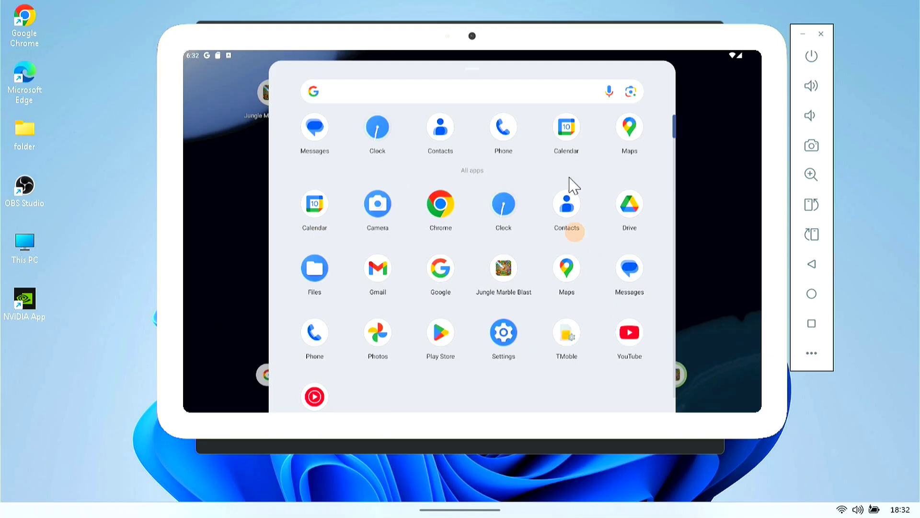
pyautogui.click(629, 337)
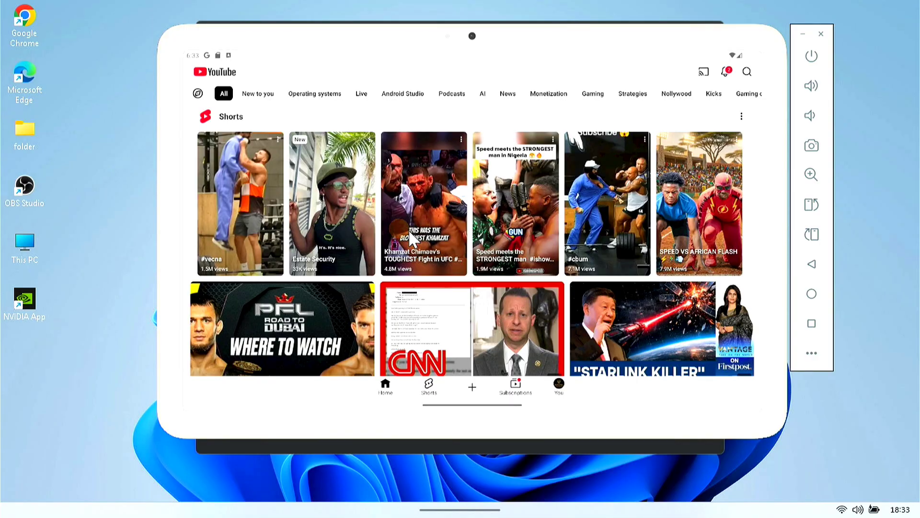
# Step: Play Firstpost's "Starlink Killer" video on YouTube, skip its advertisement and switch it to full screen
pyautogui.click(664, 324)
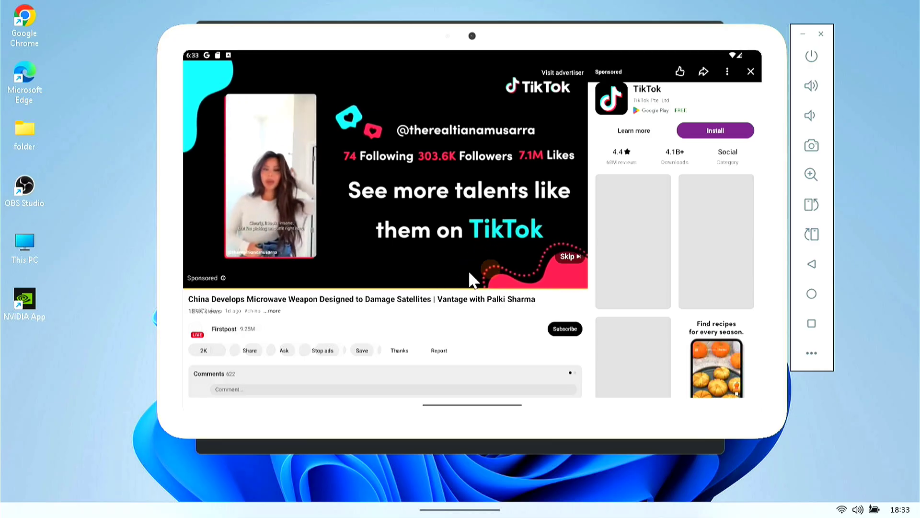
pyautogui.click(568, 255)
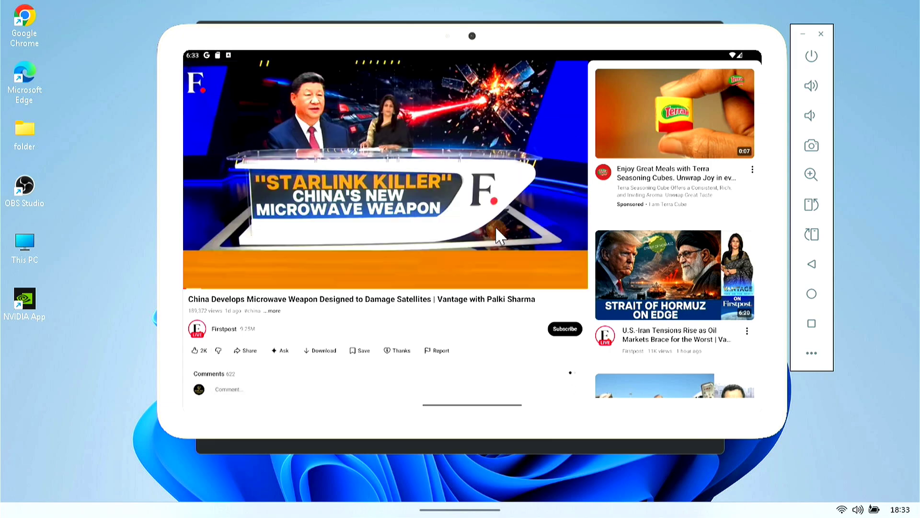
pyautogui.click(508, 242)
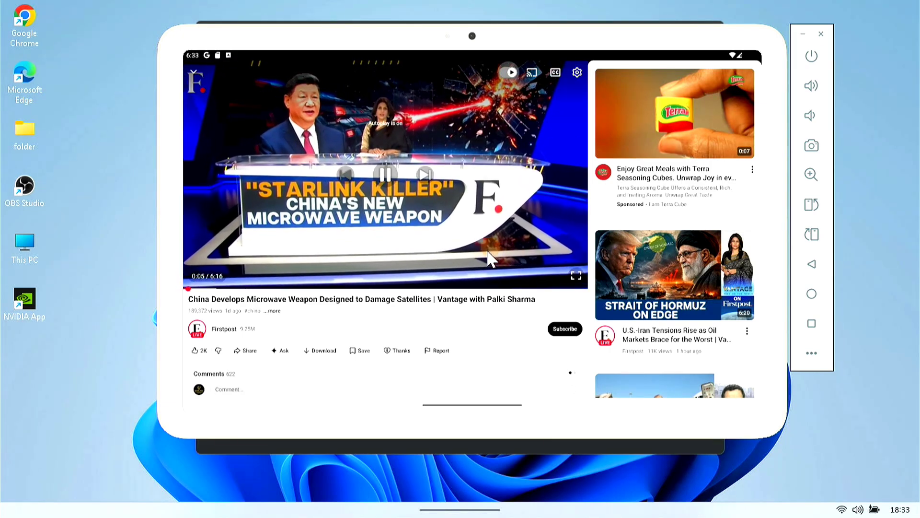
pyautogui.click(577, 275)
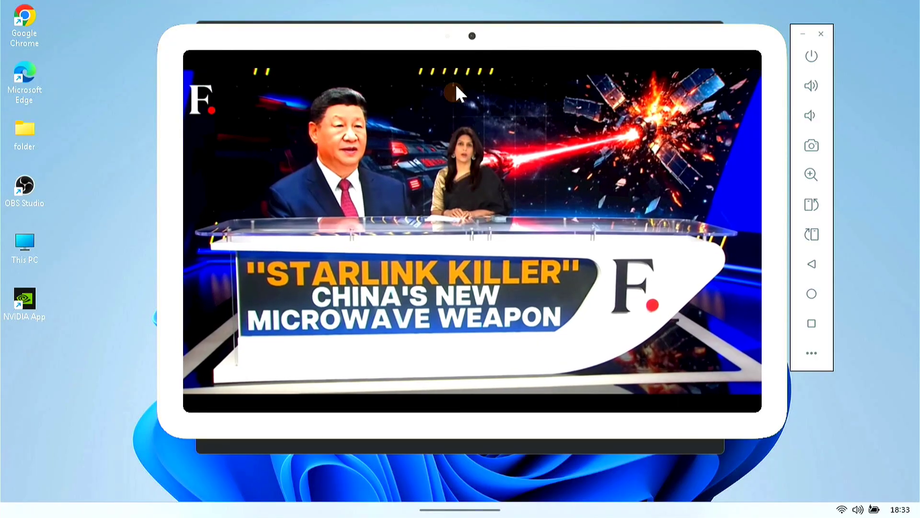
# Step: Move the emulator window slightly lower on the desktop, leave full-screen playback and browse YouTube's home feed with the video minimised
pyautogui.moveTo(489, 37); pyautogui.dragTo(472, 55)
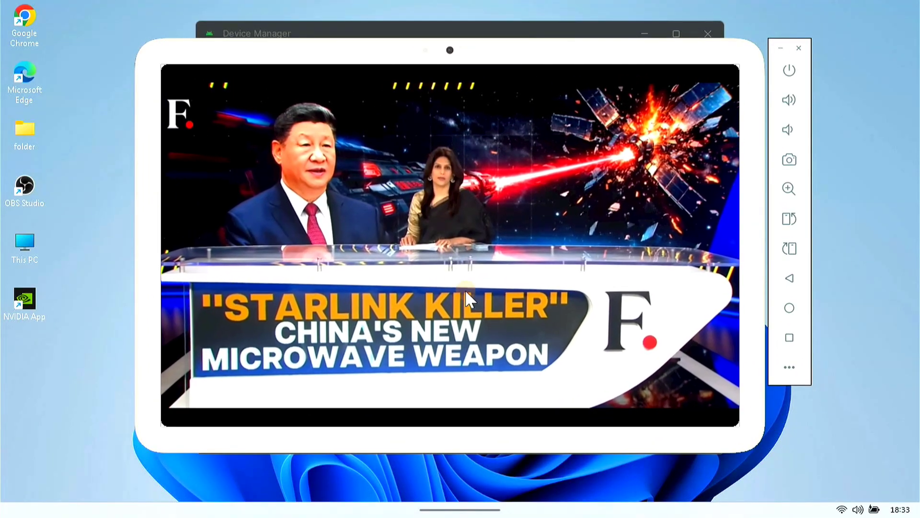
pyautogui.click(786, 283)
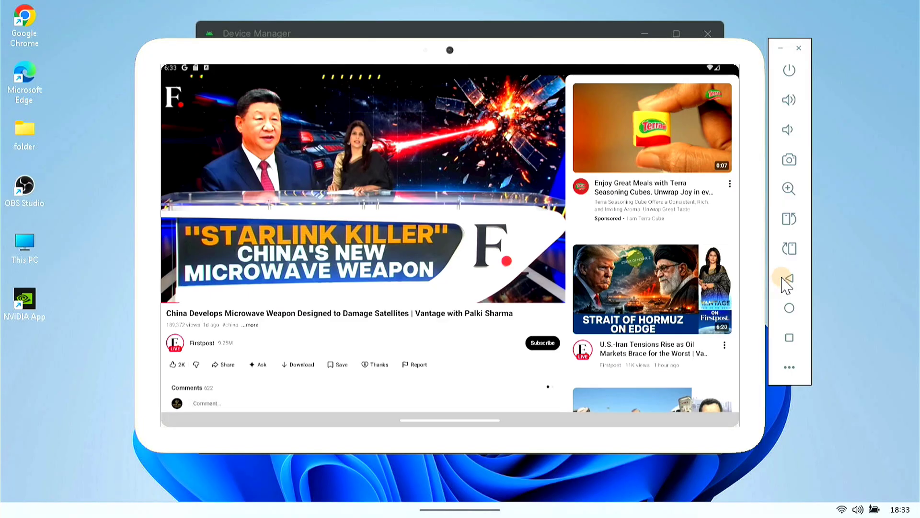
pyautogui.click(788, 283)
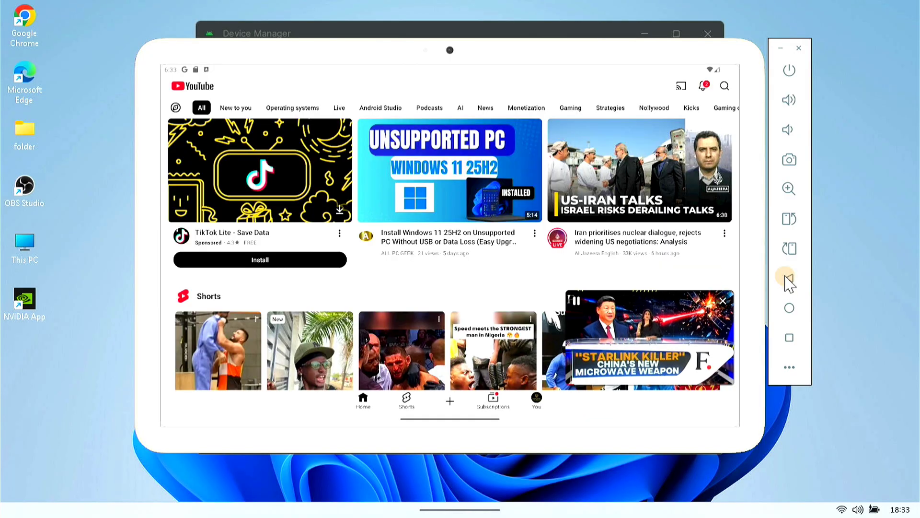
pyautogui.scroll(-10, 406, 223)
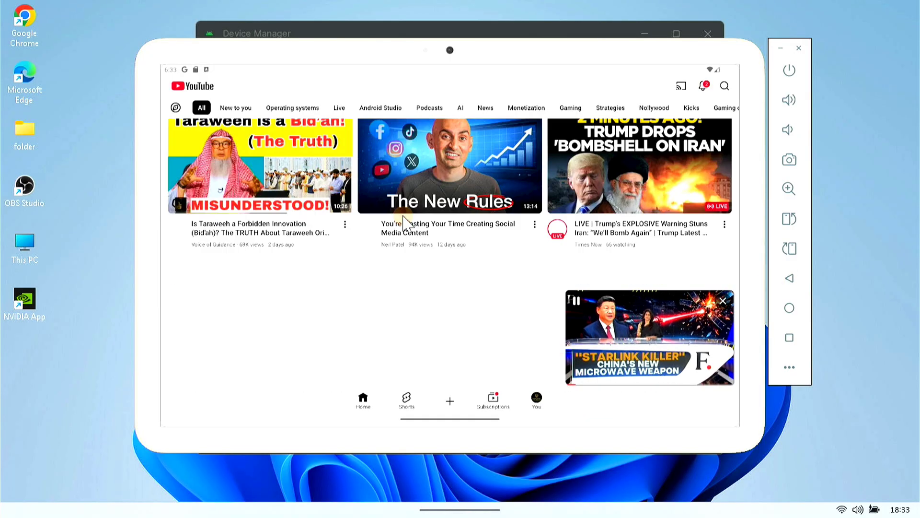
pyautogui.scroll(4, 445, 232)
pyautogui.scroll(-6, 445, 232)
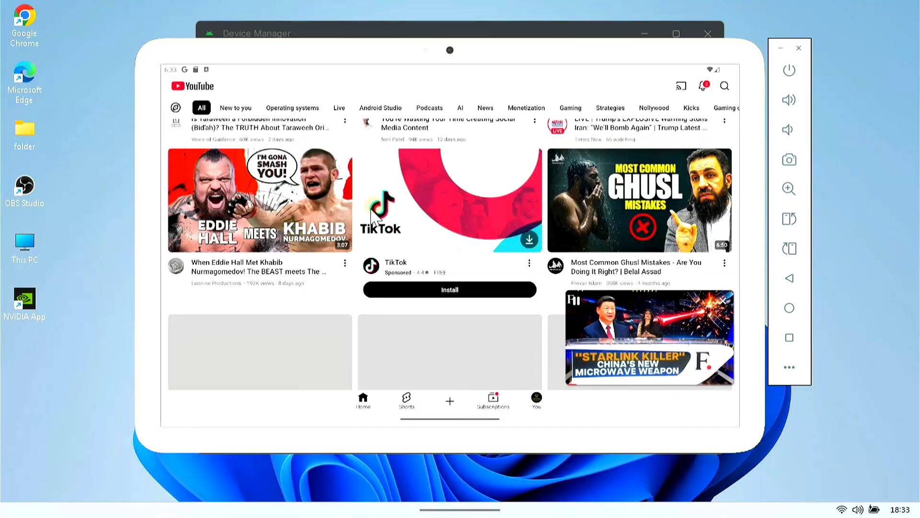